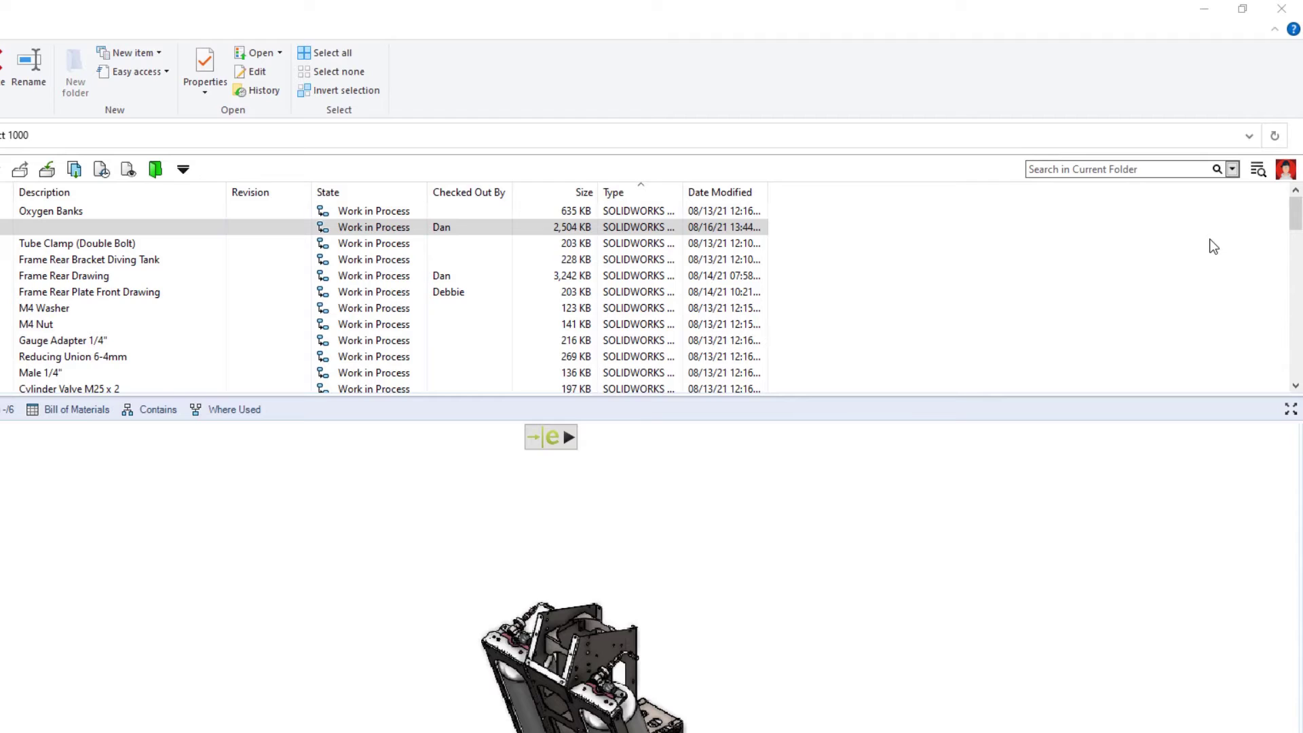
Set the profile's status message to "Finishing The Rear Frame".
mouse_move(1286, 175)
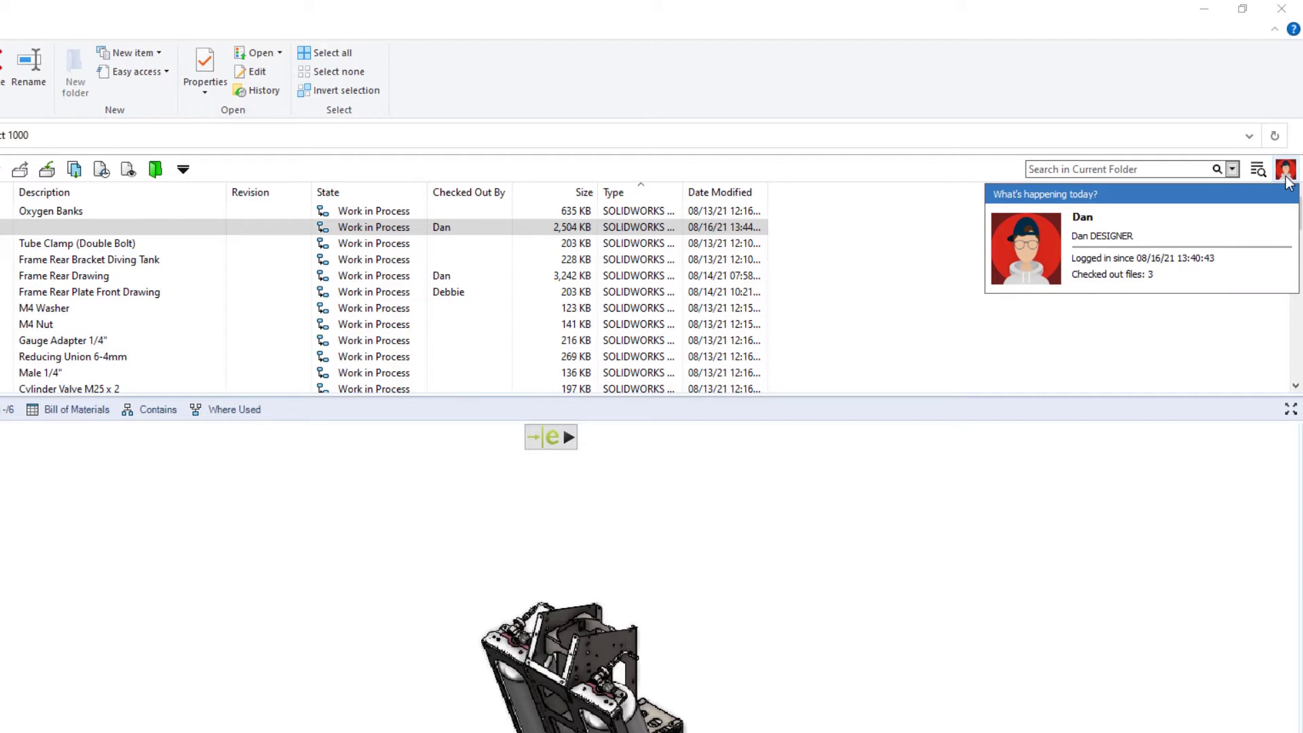
left_click(1278, 197)
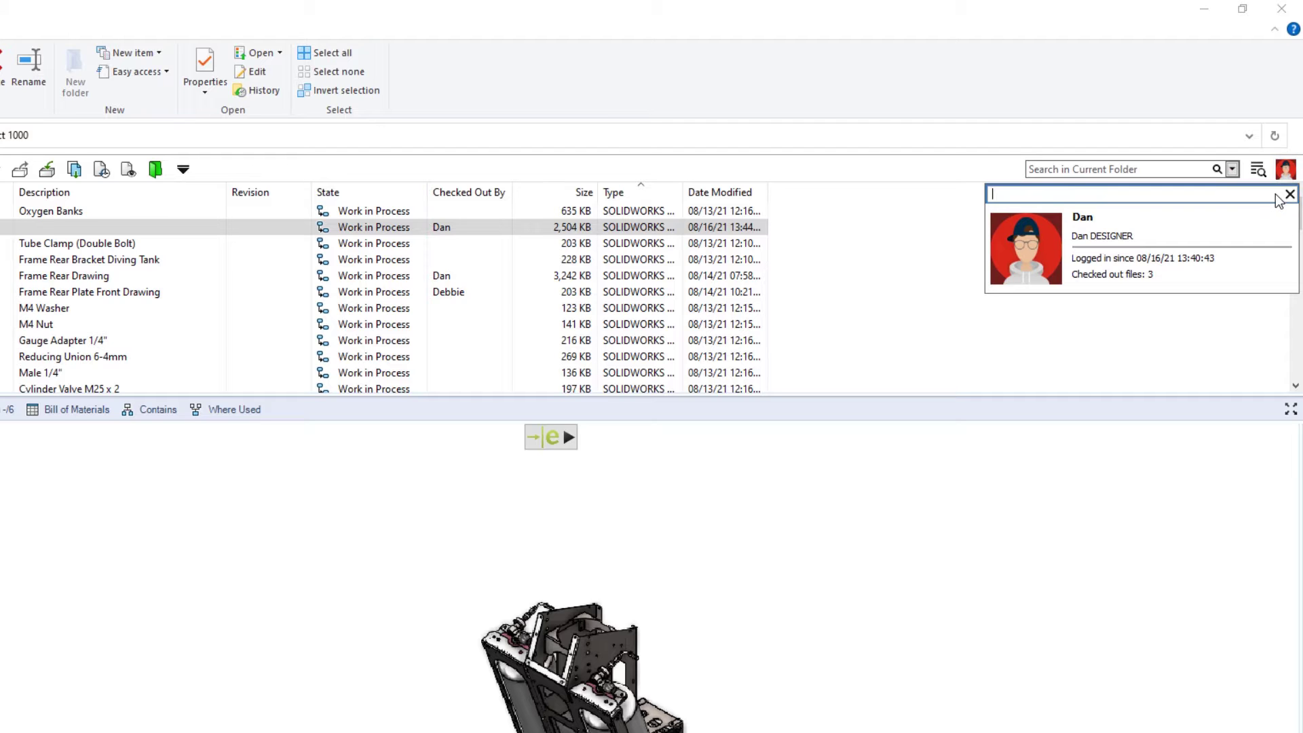
type("Finishing The Rear Frame")
left_click(939, 297)
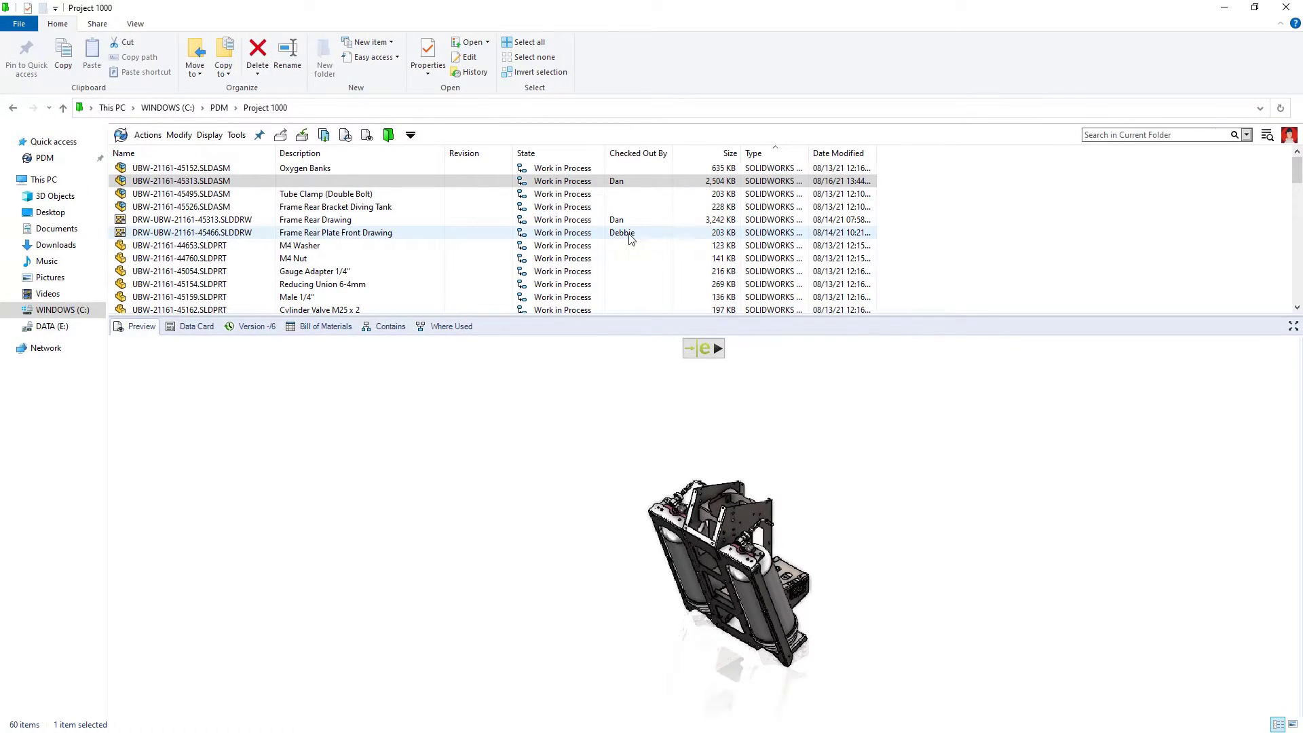
Load the interactive preview of UBW-21161-45313.SLDASM and set its measurement length unit to Millimeters.
mouse_move(630, 238)
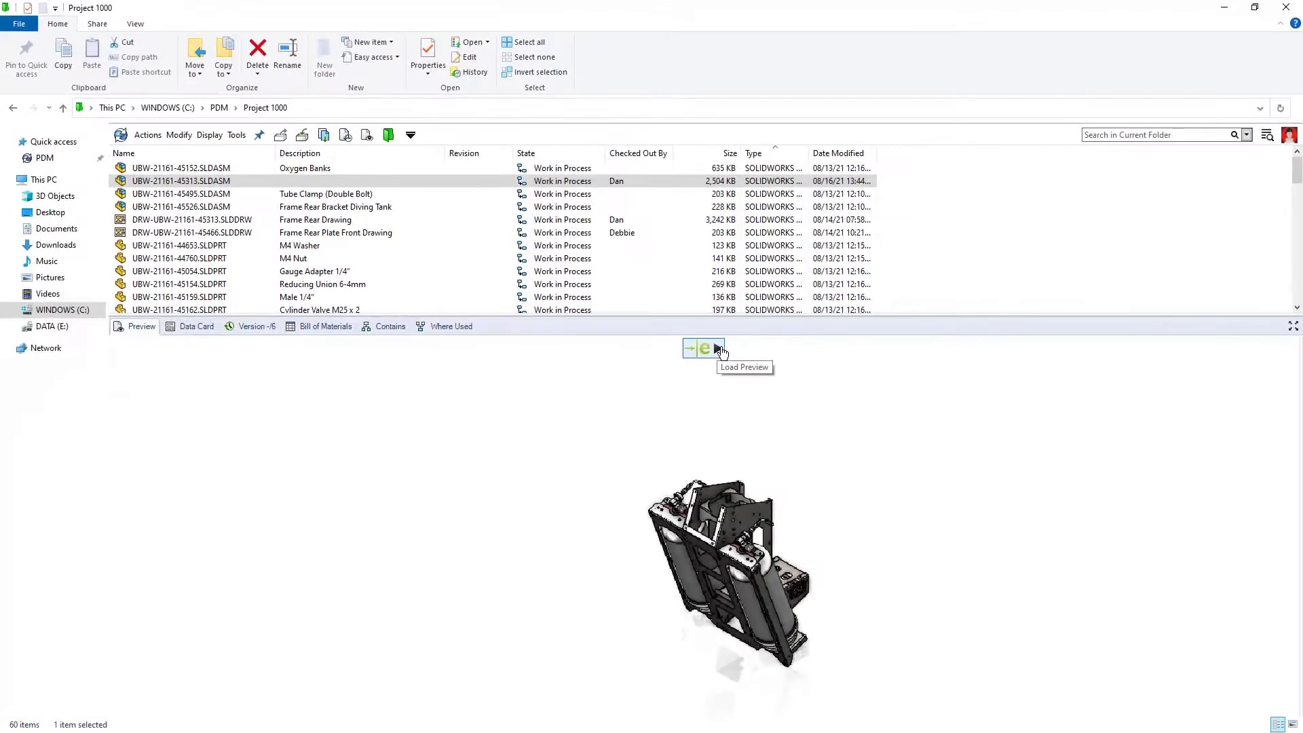
left_click(718, 349)
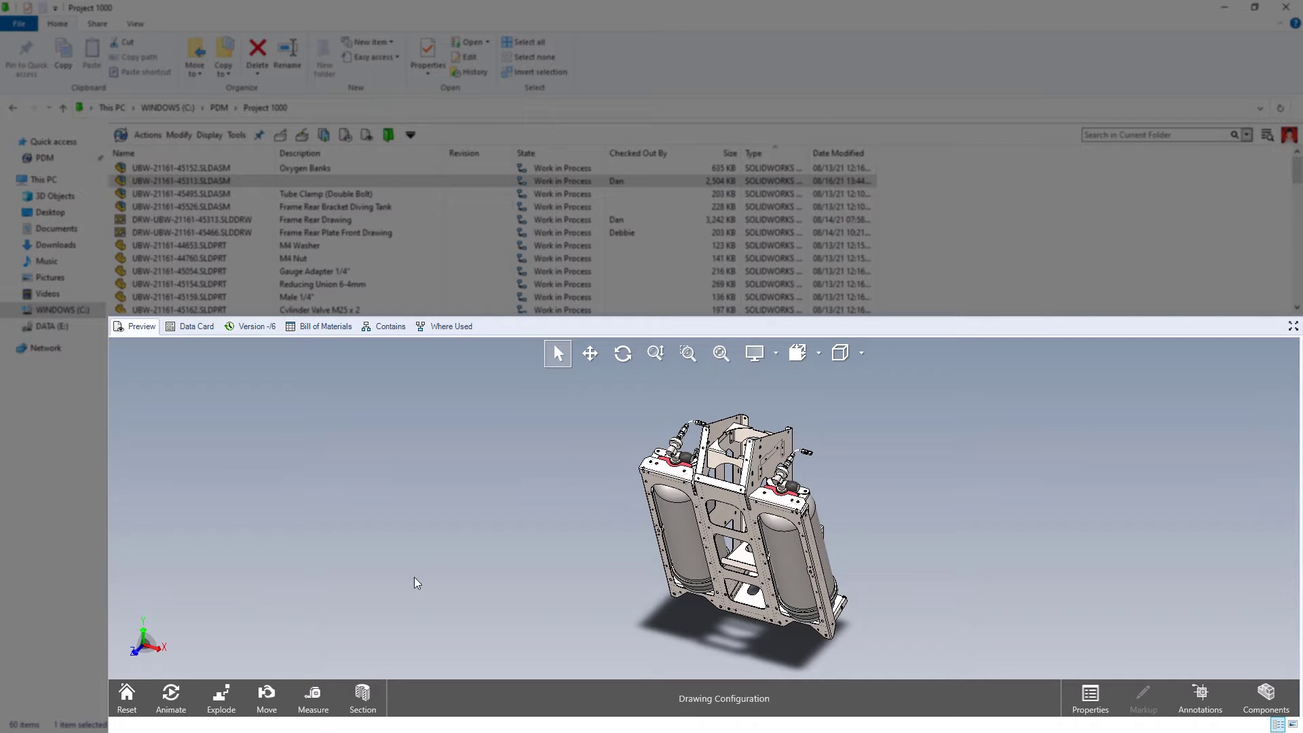
left_click(313, 696)
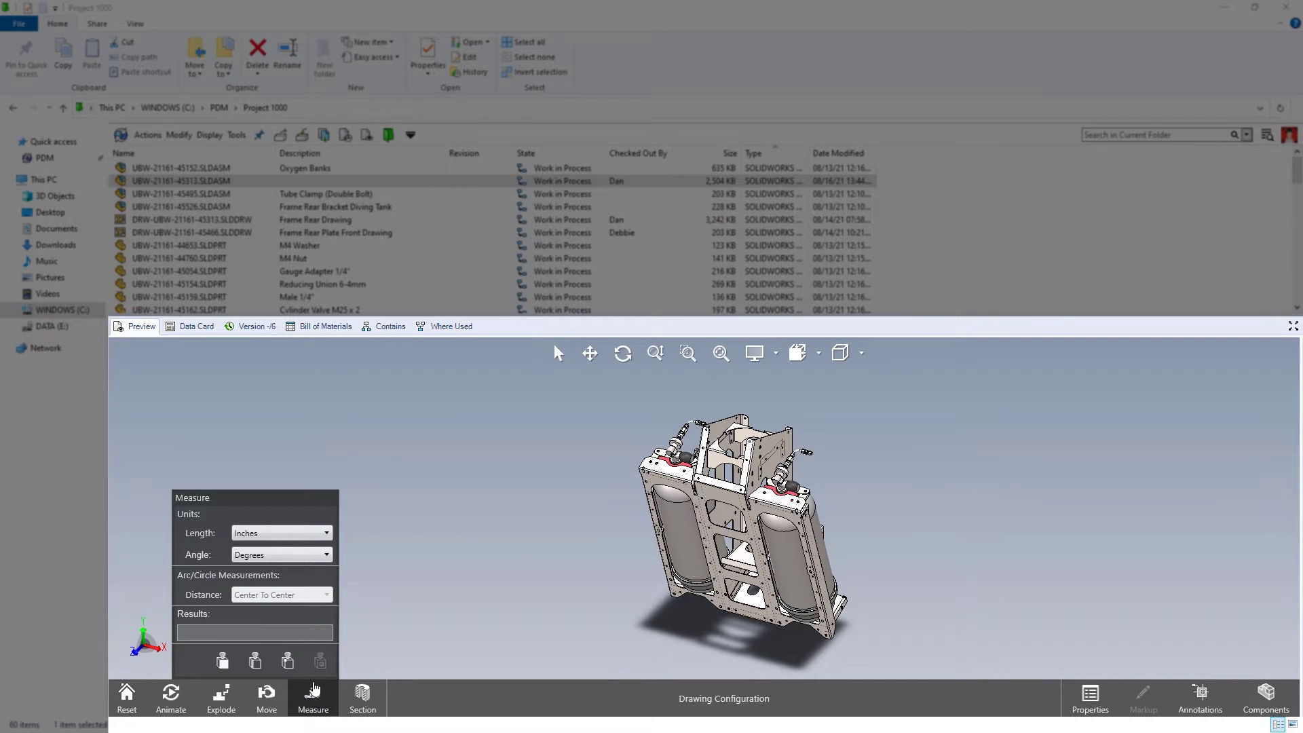
left_click(325, 535)
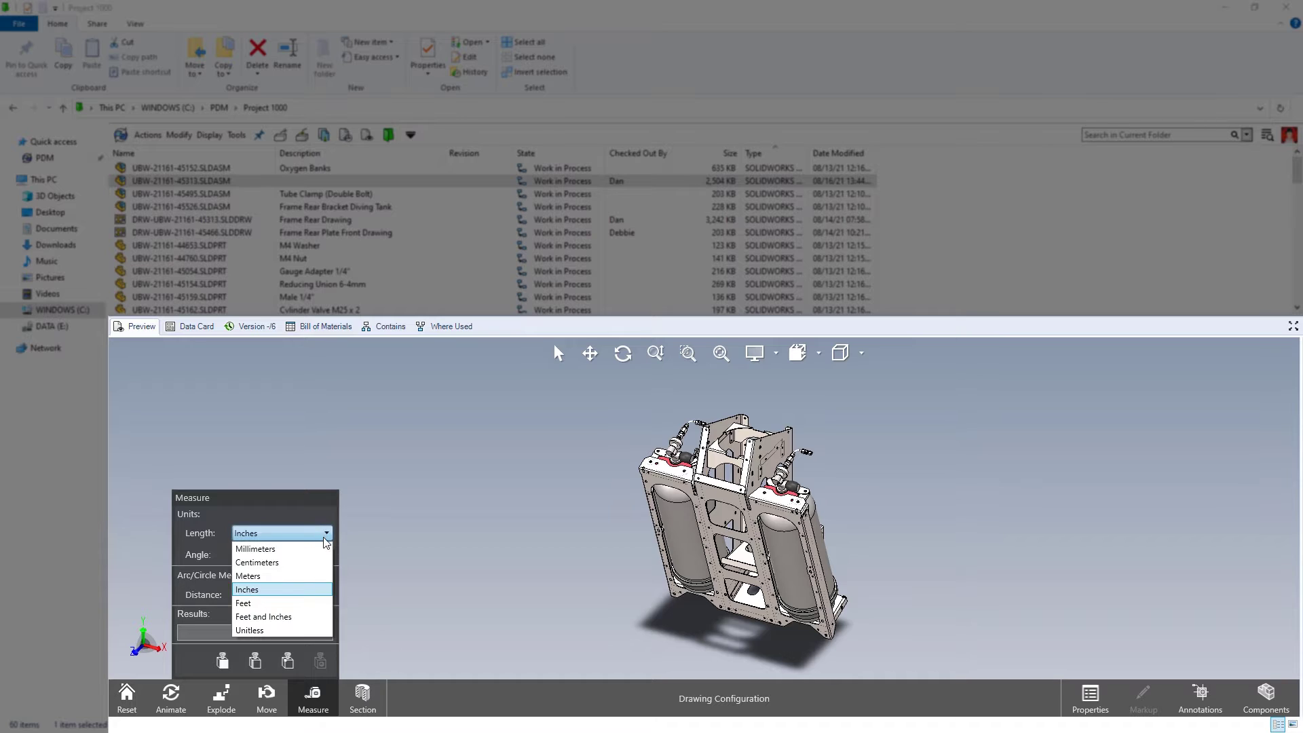
left_click(325, 550)
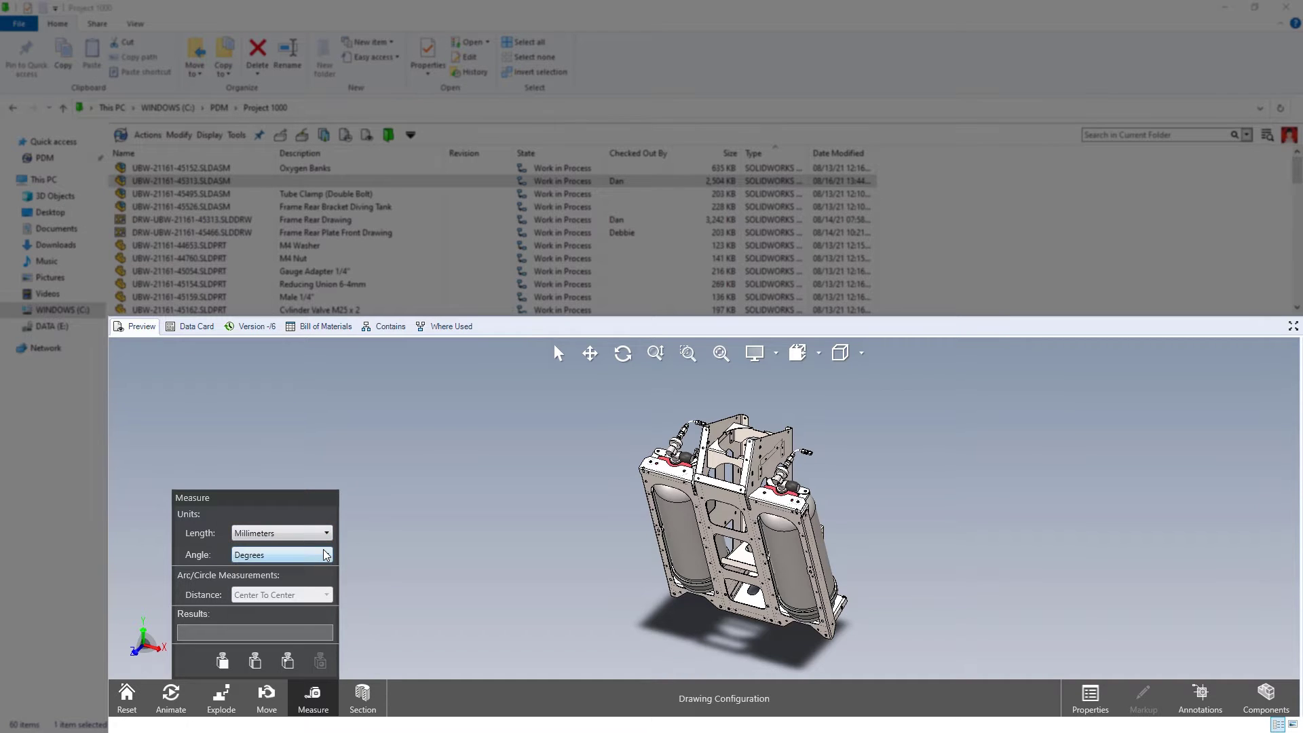
left_click(312, 697)
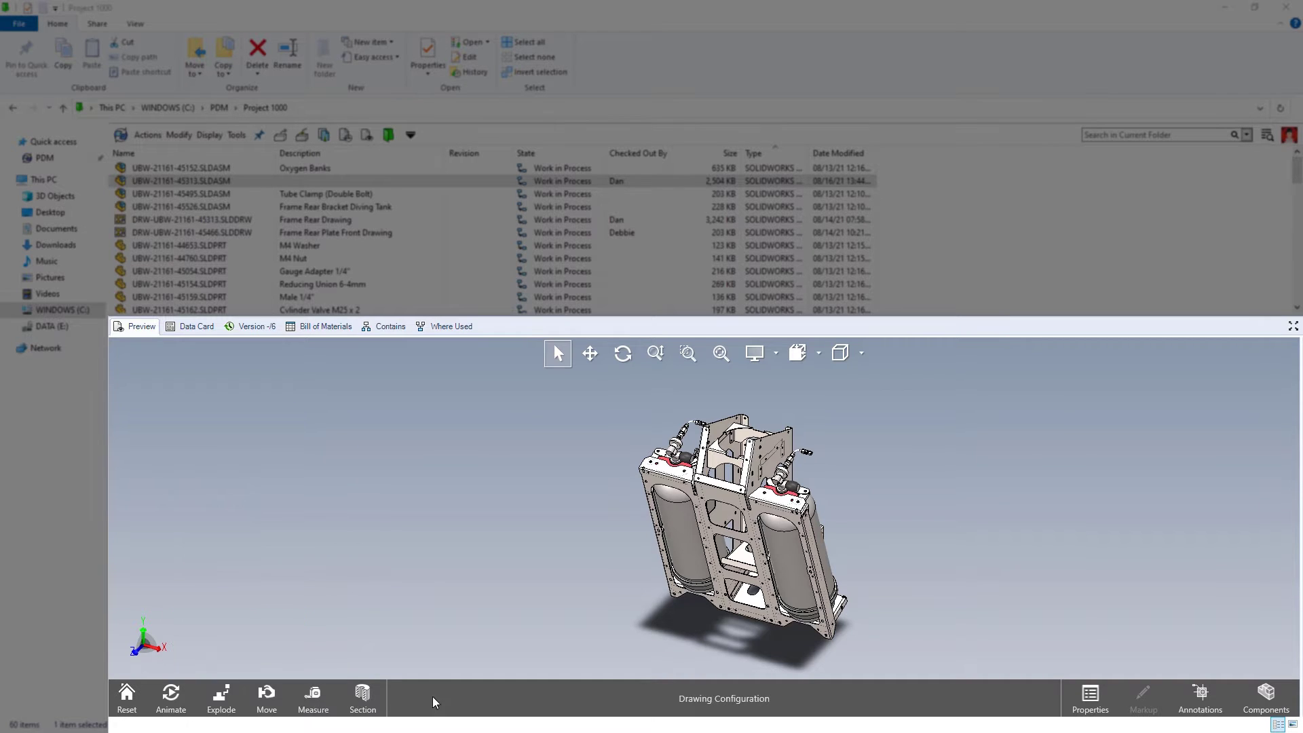
Highlight the "Oxygen Banks" subassembly in the preview using the component list, and close the list.
left_click(1267, 700)
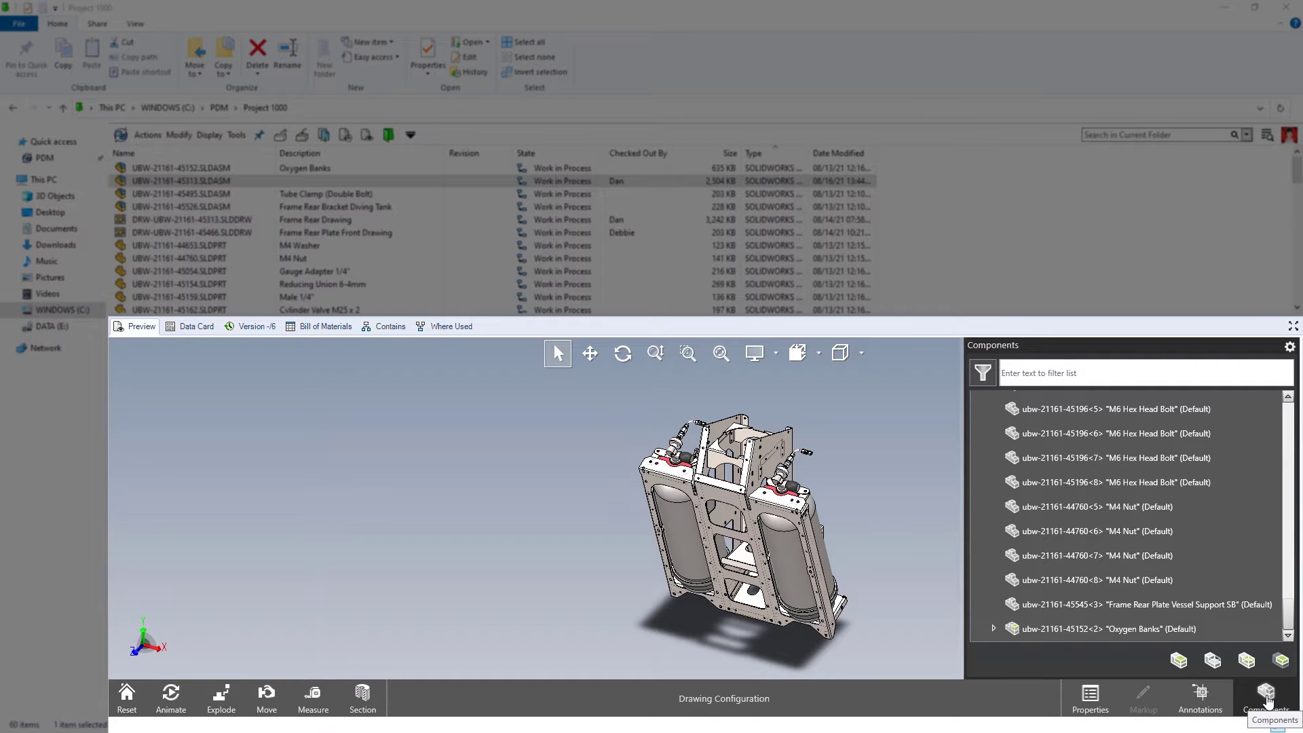
left_click(1204, 631)
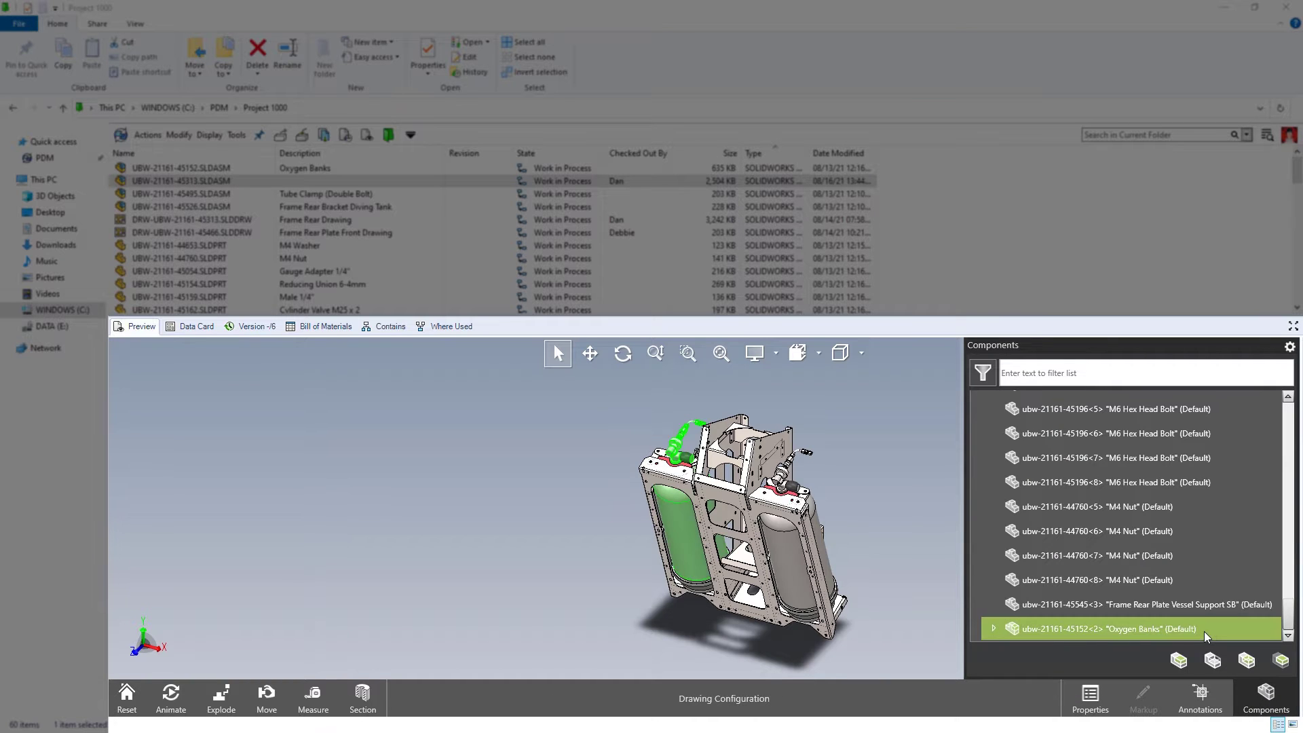
left_click(1264, 698)
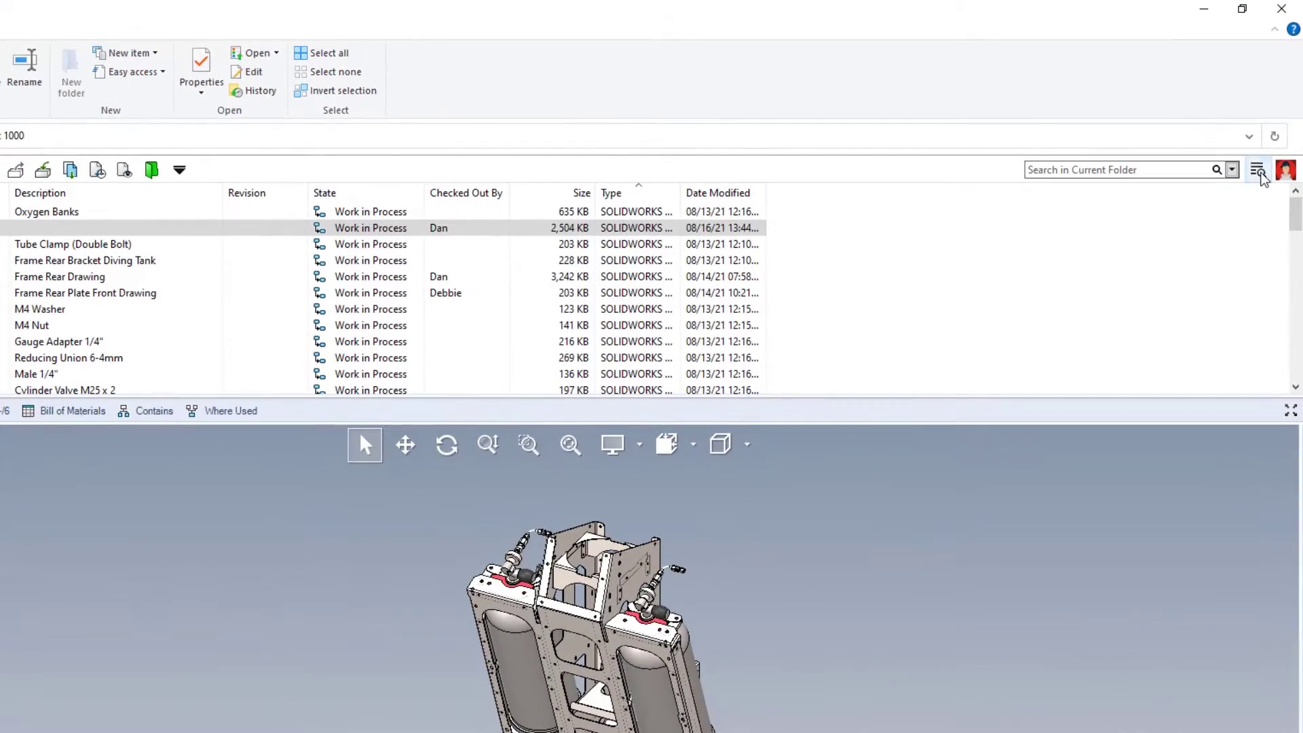
Search EXALEAD OnePart for "CE" and view the details of the part UBW-21161-45446.SLDPRT.
left_click(1261, 175)
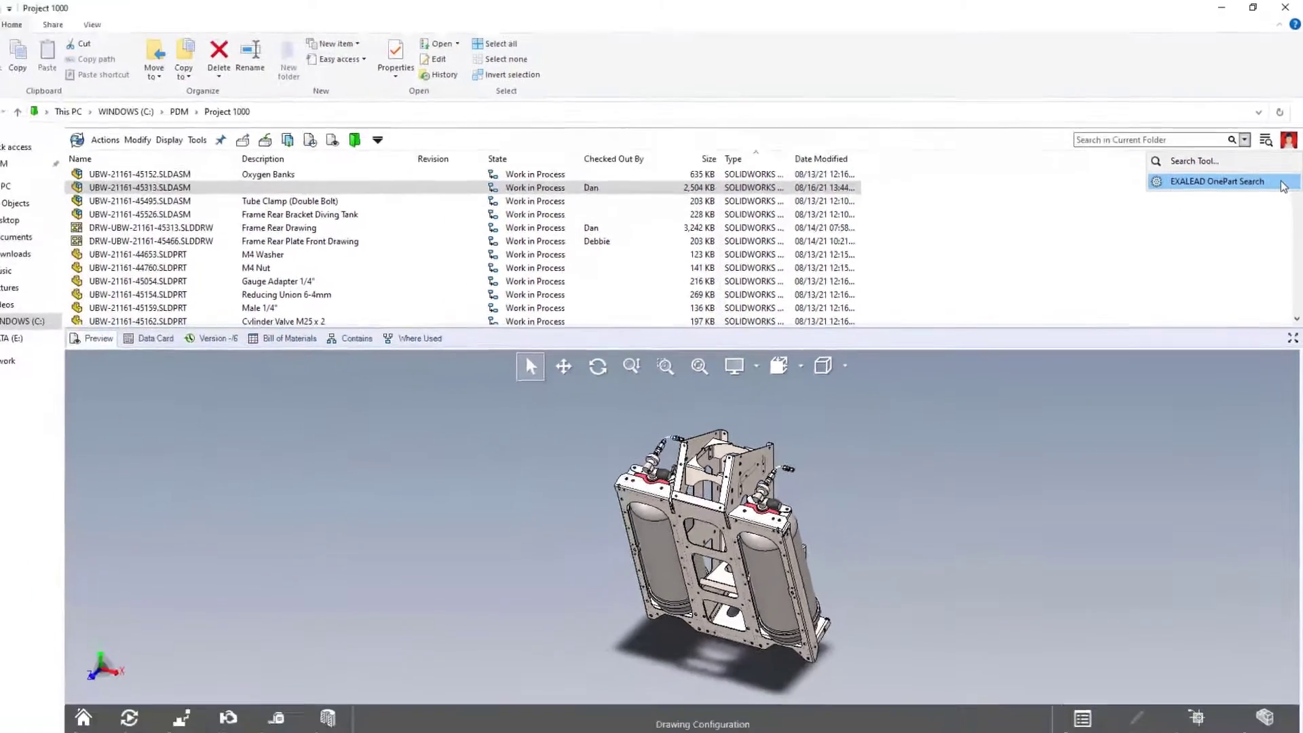
left_click(1276, 224)
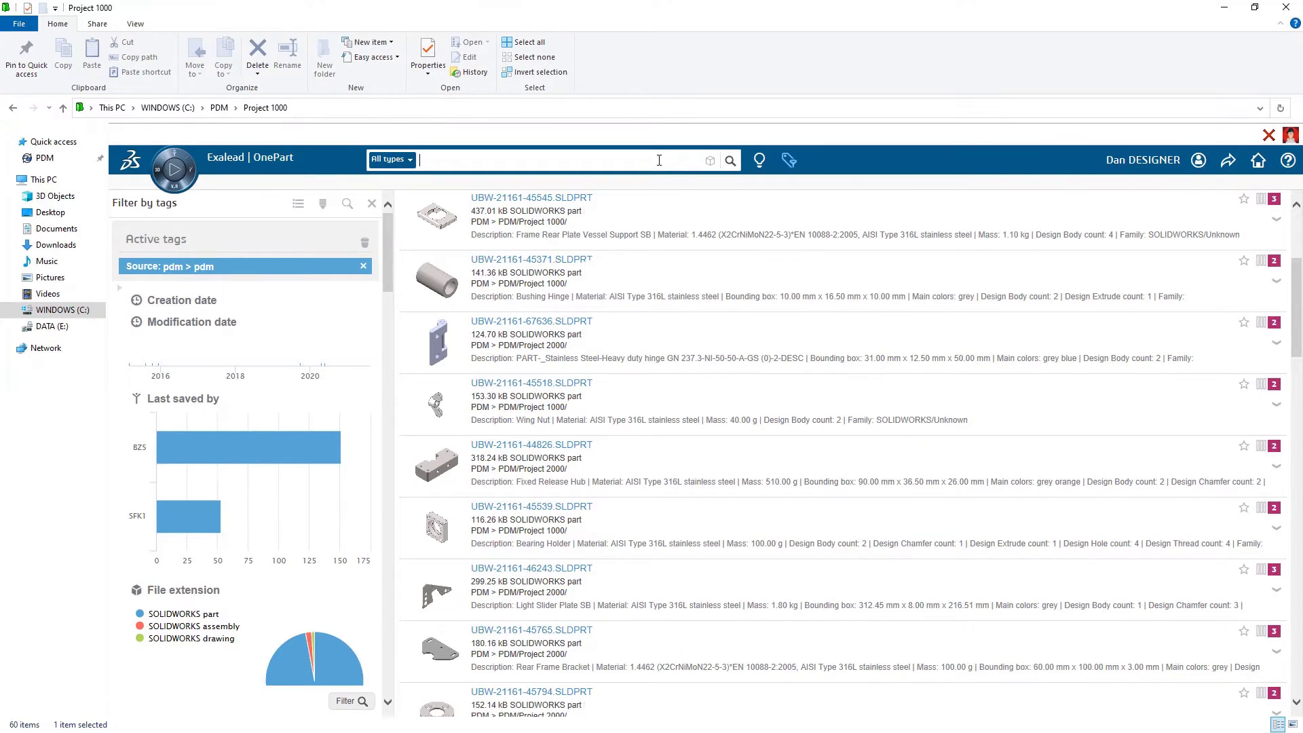
type("CE")
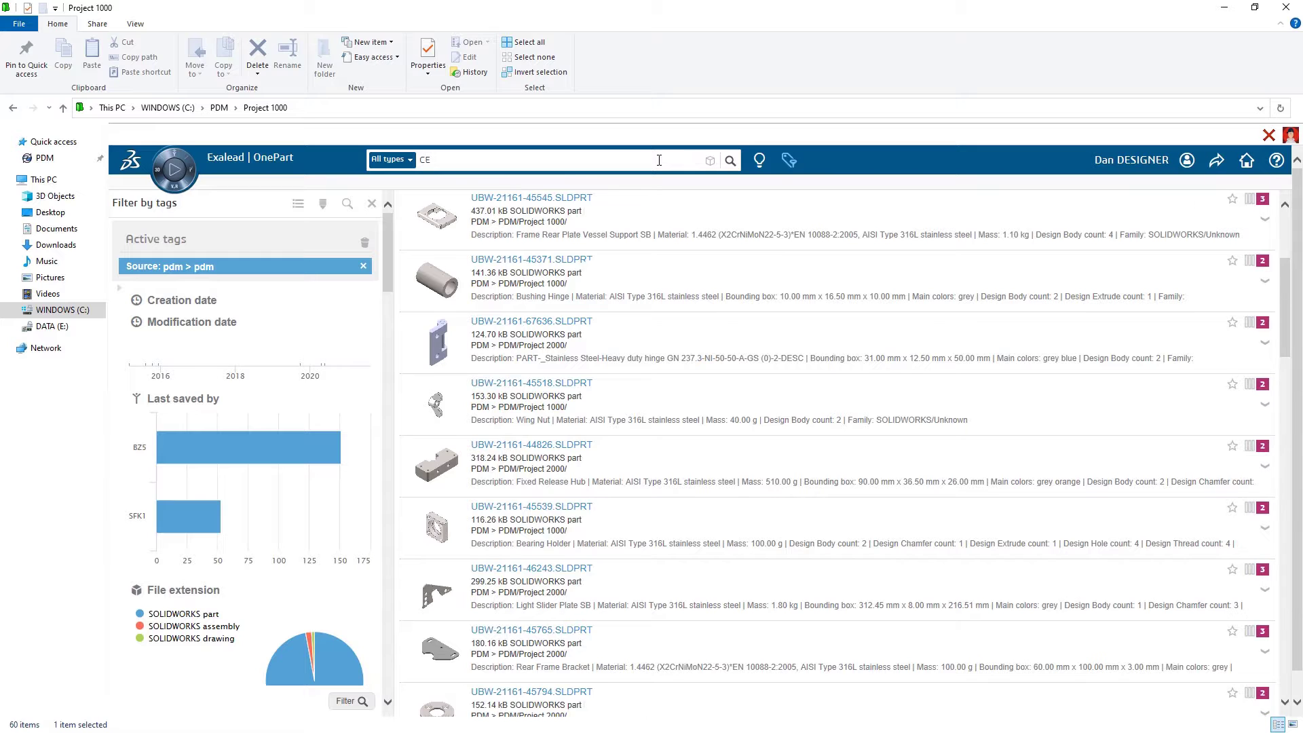
key("Return")
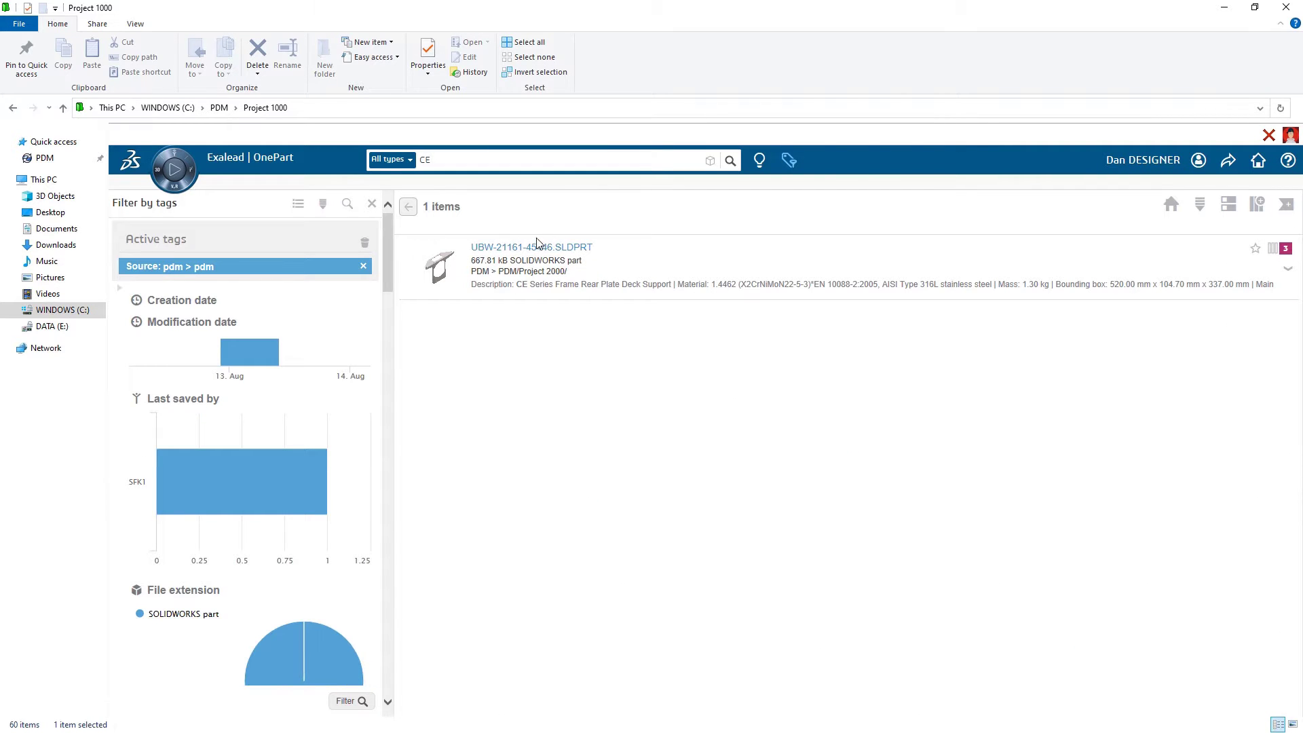
left_click(522, 255)
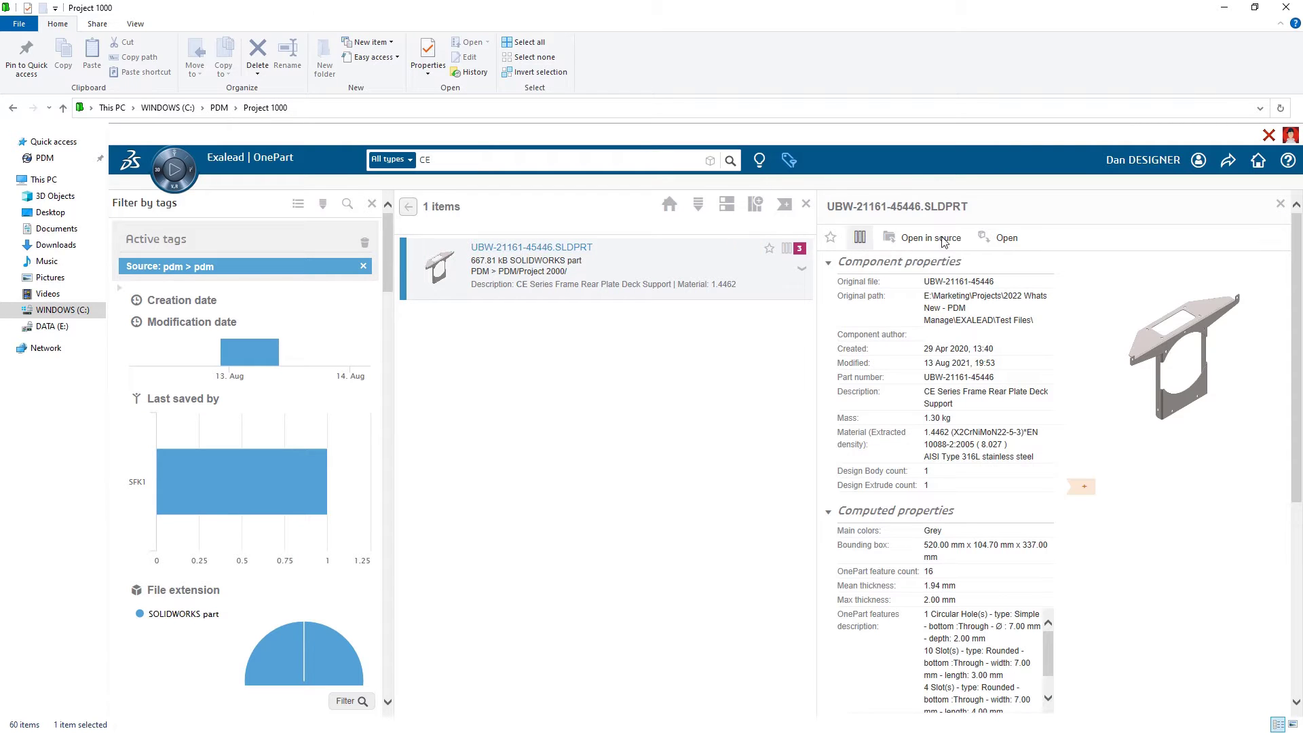
left_click_drag(1298, 255, 1297, 456)
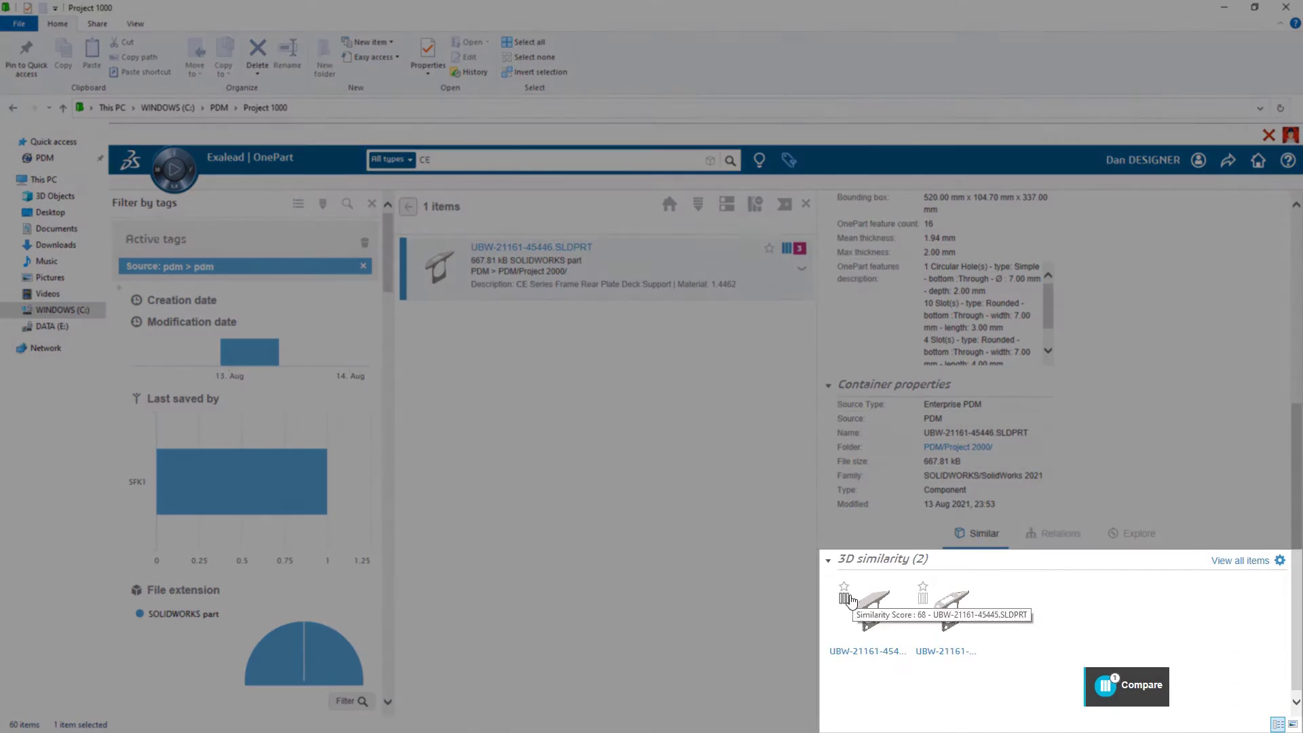
left_click(844, 598)
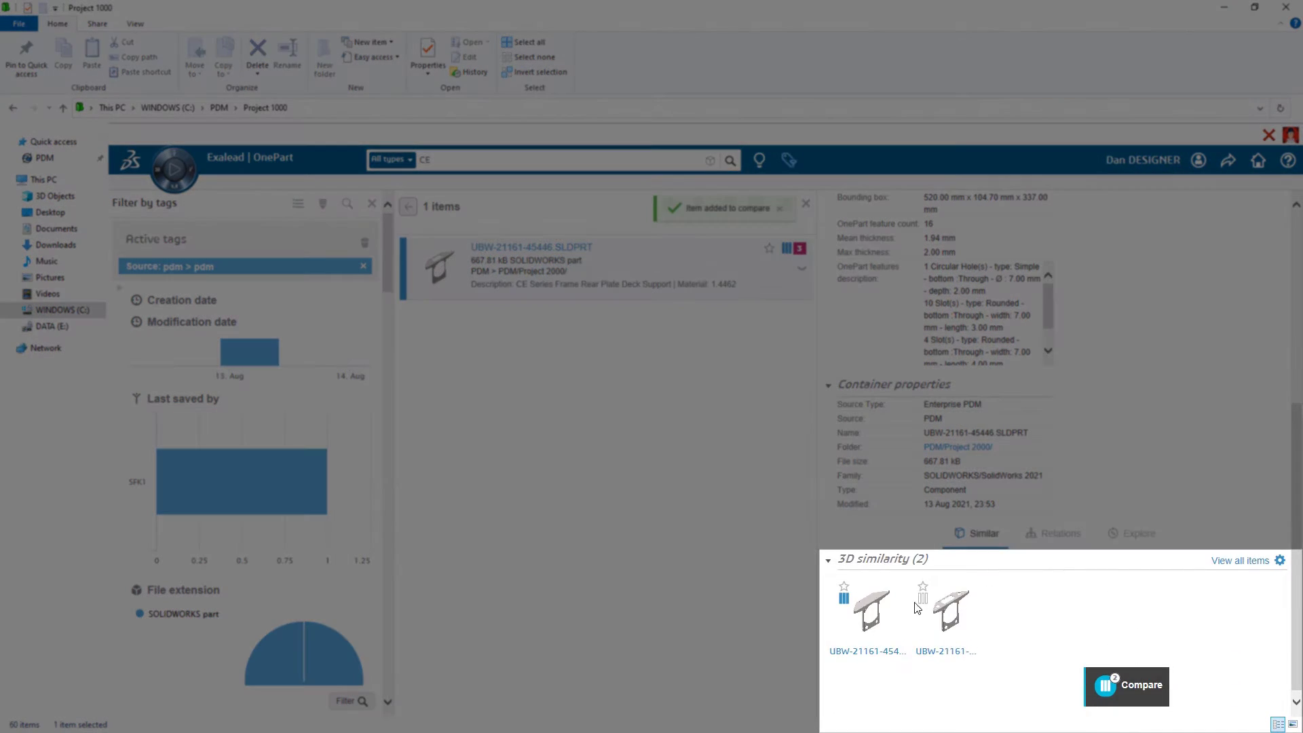
left_click(923, 598)
left_click(1105, 687)
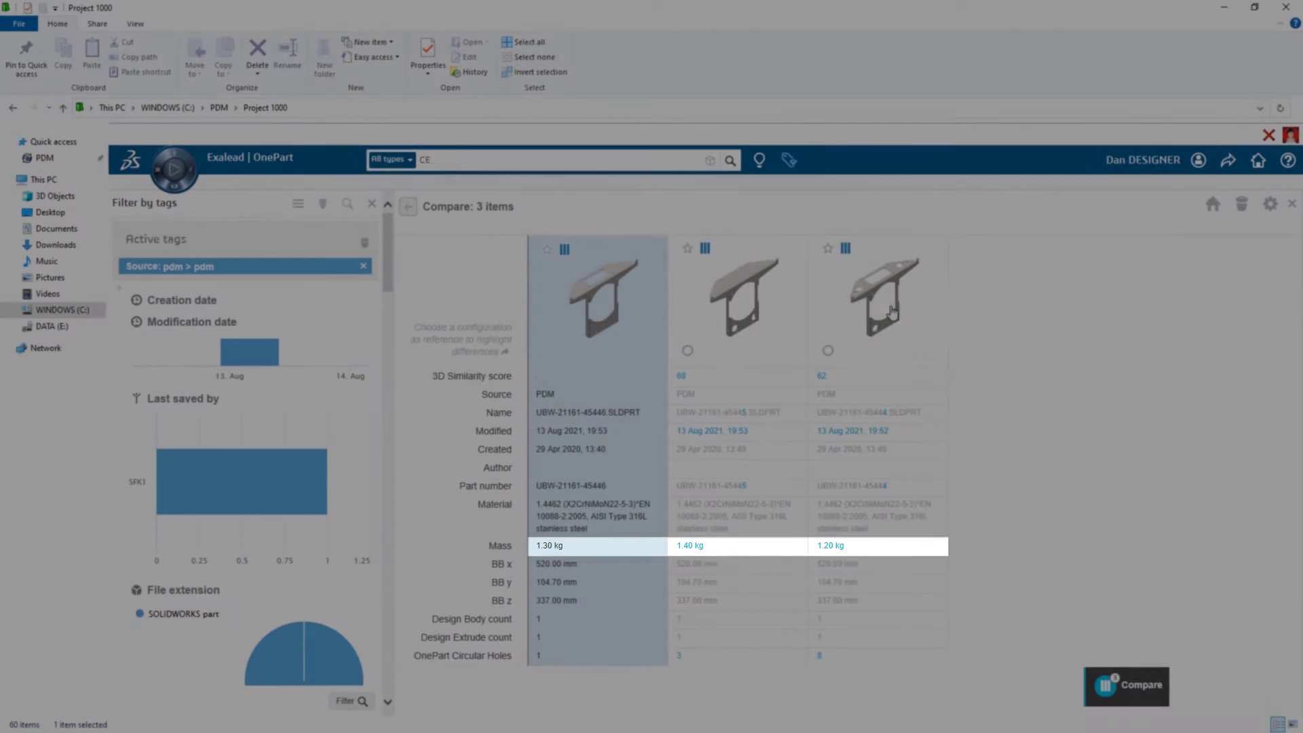
left_click(889, 305)
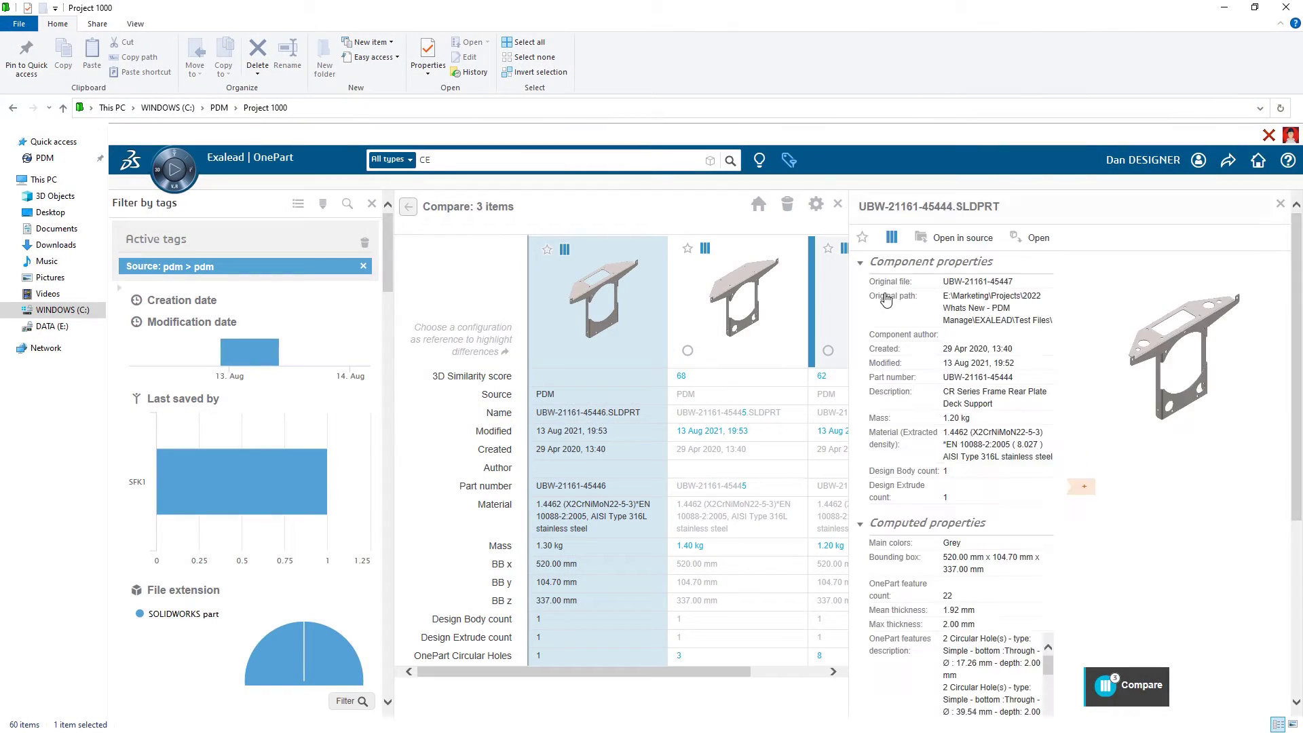
left_click(1015, 239)
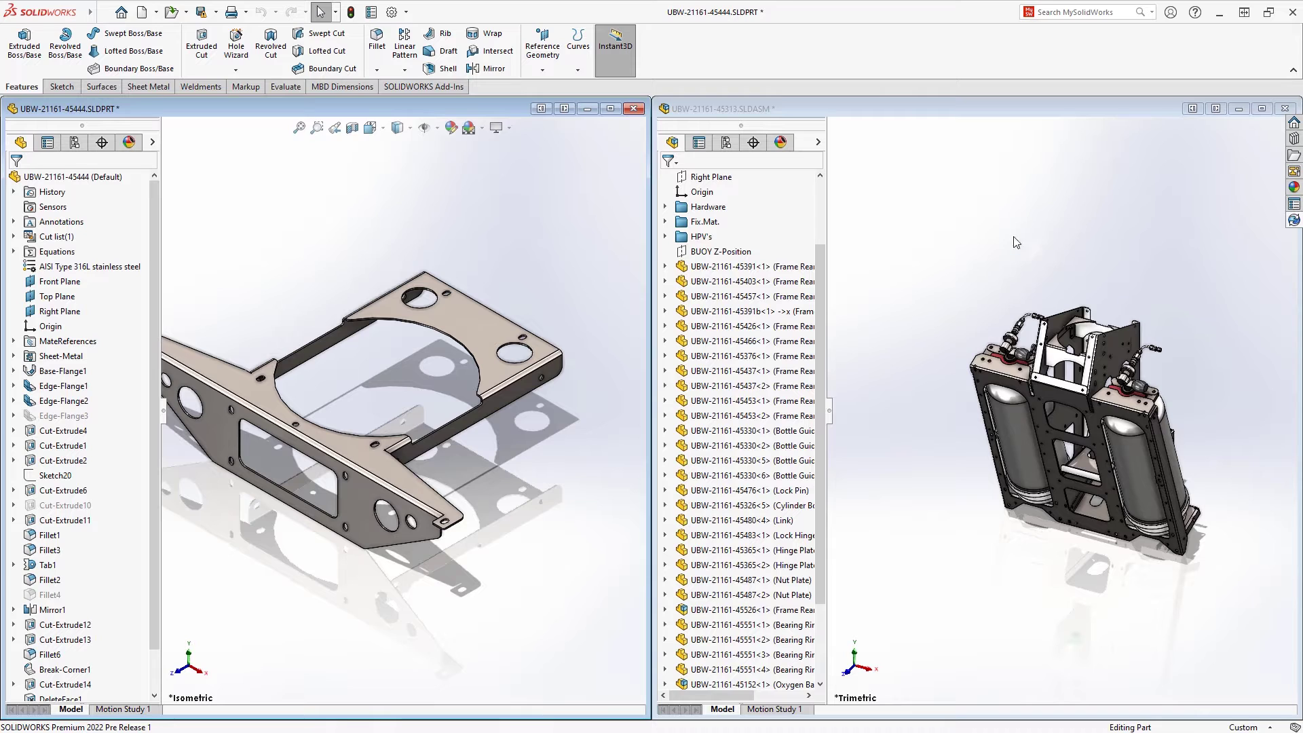
left_click_drag(31, 178, 1100, 339)
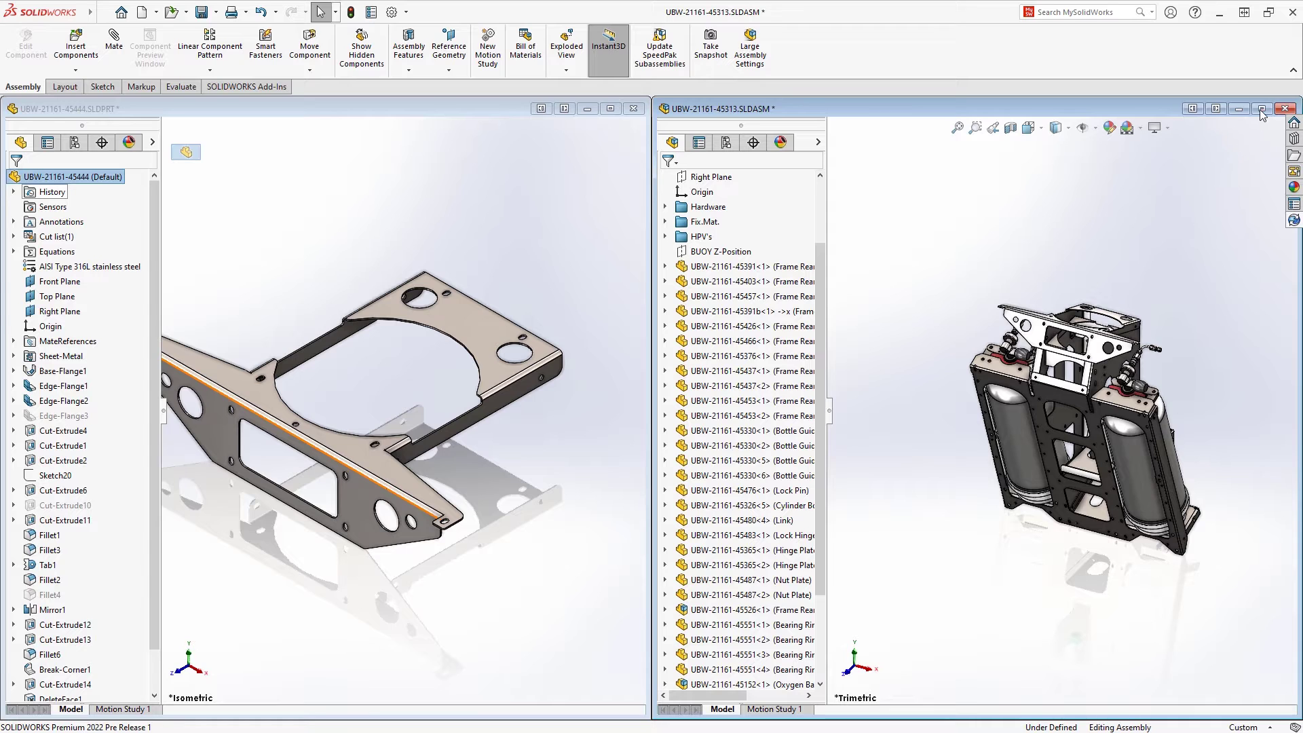
left_click(1262, 109)
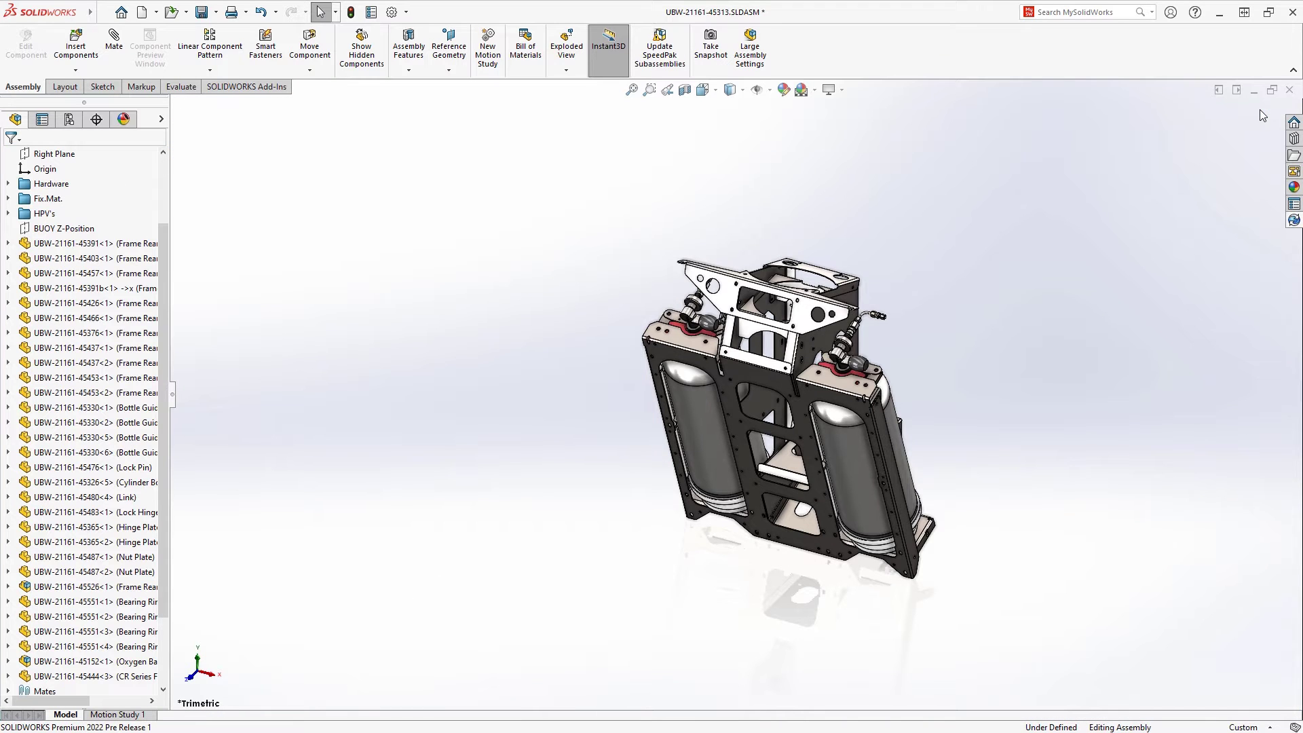
right_click(1102, 253)
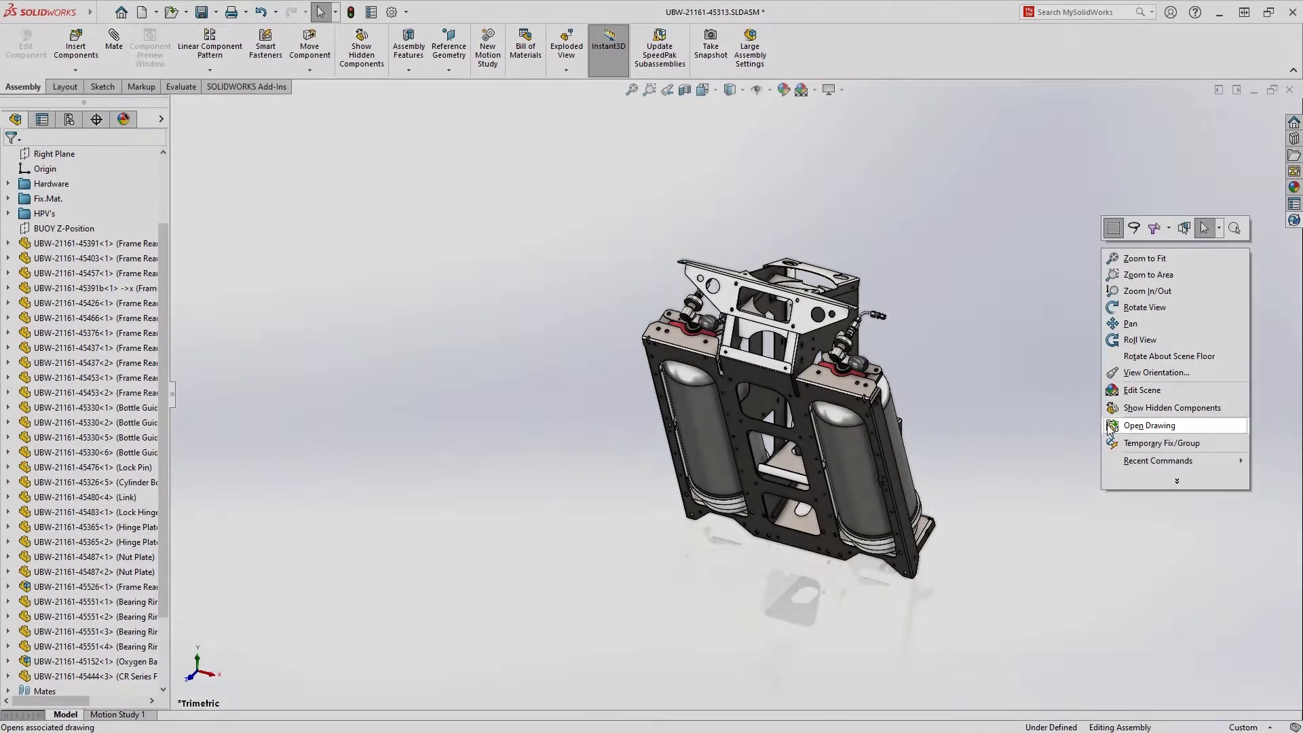
left_click(1110, 426)
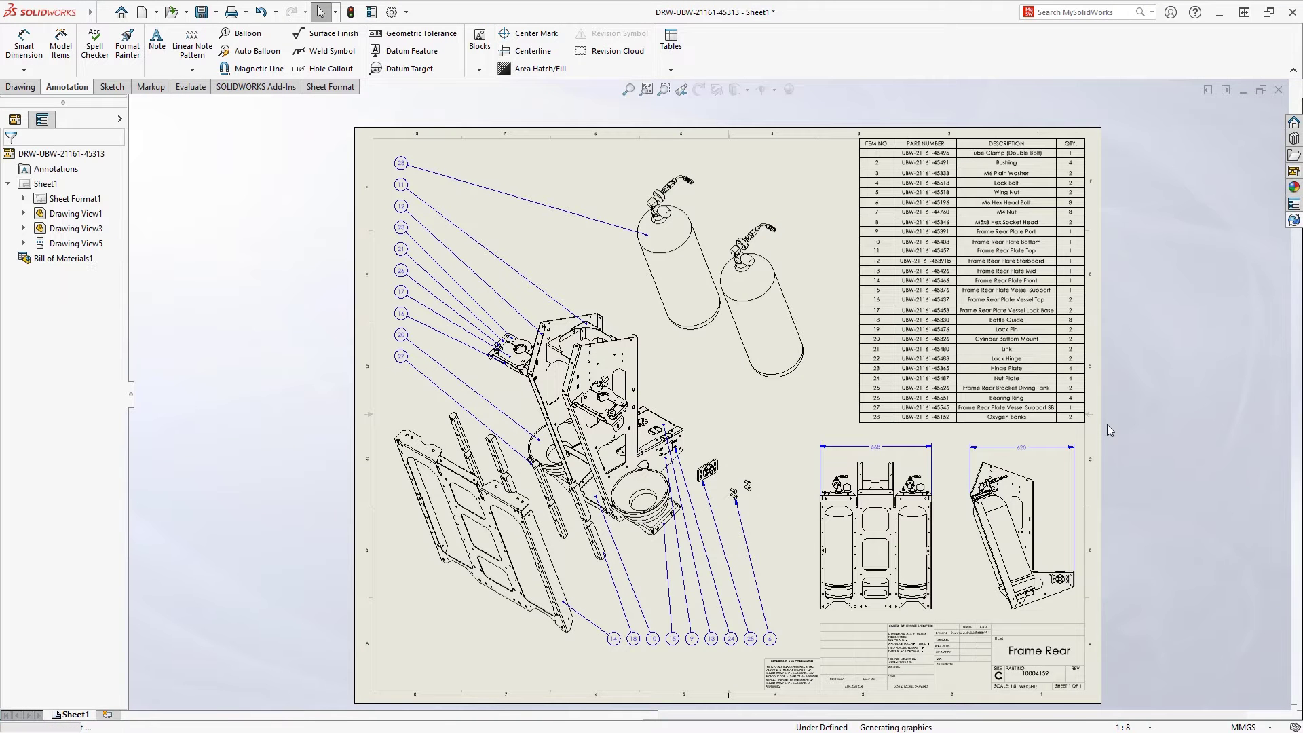
left_click(1293, 221)
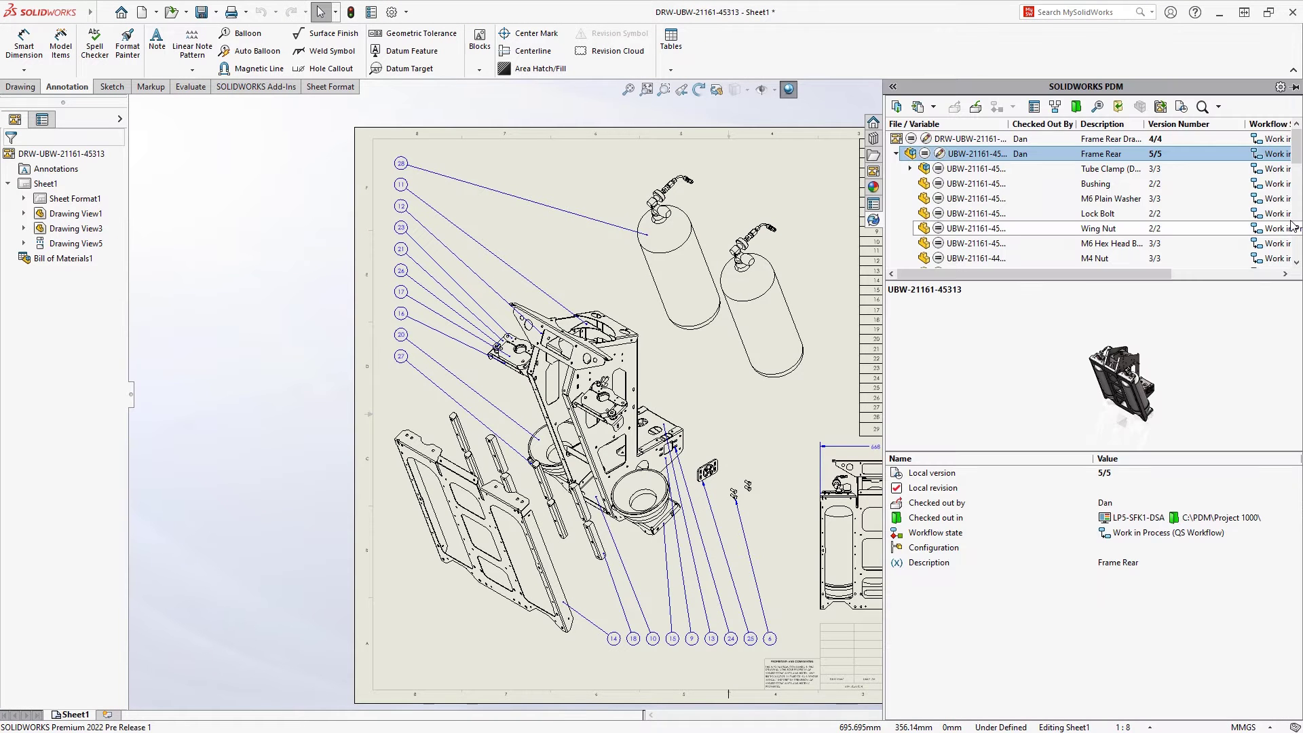
scroll(1290, 190, "down", 3)
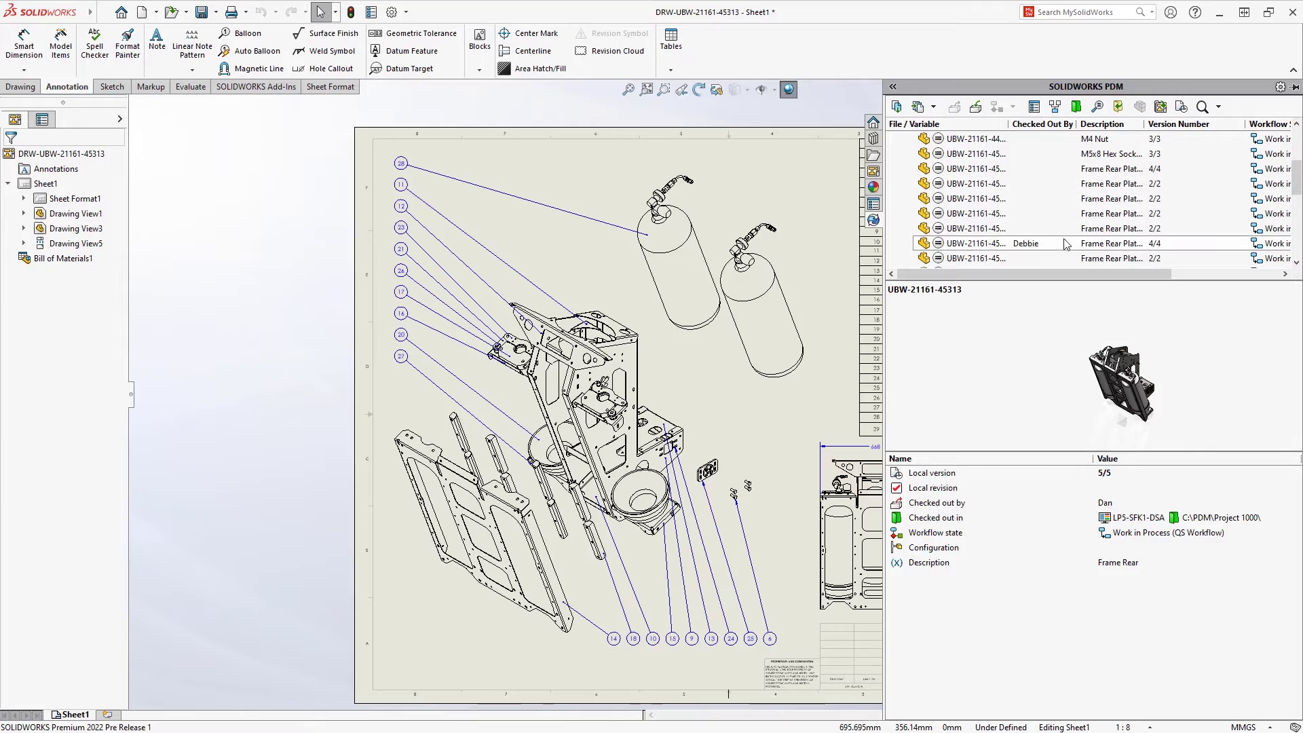
right_click(927, 246)
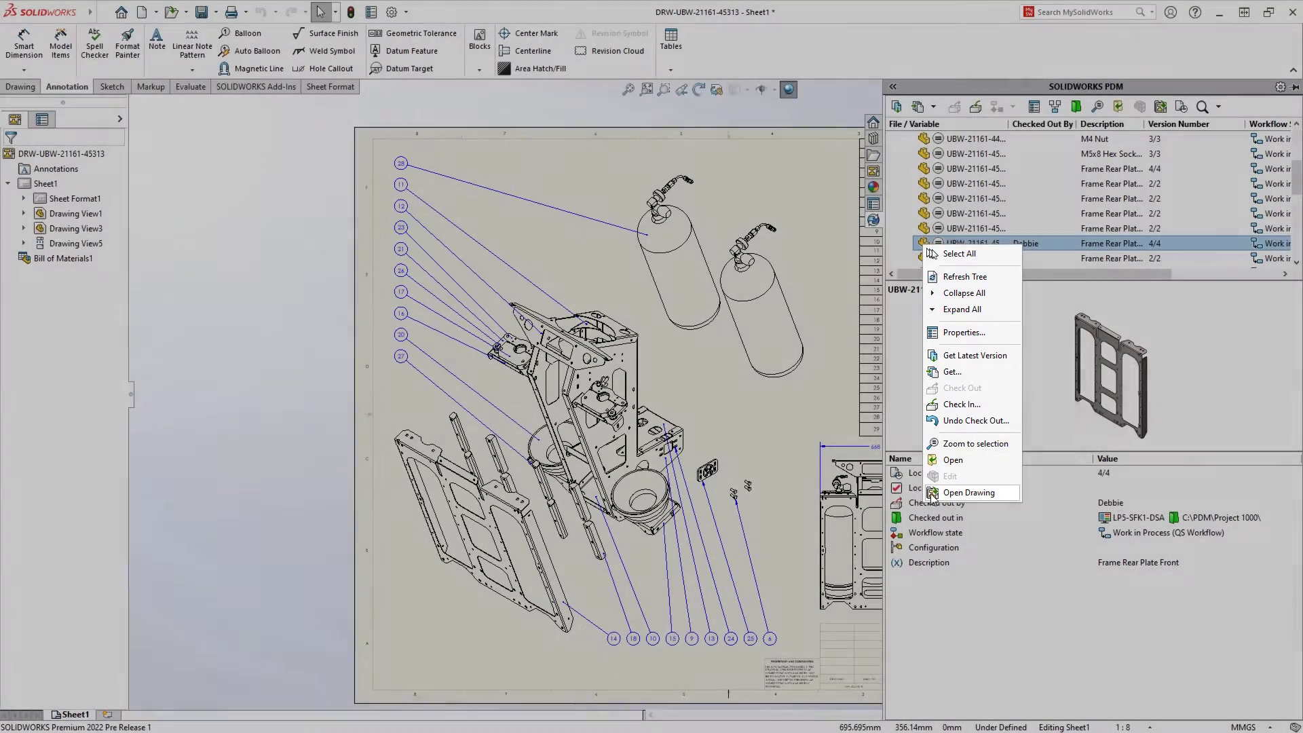
left_click(933, 496)
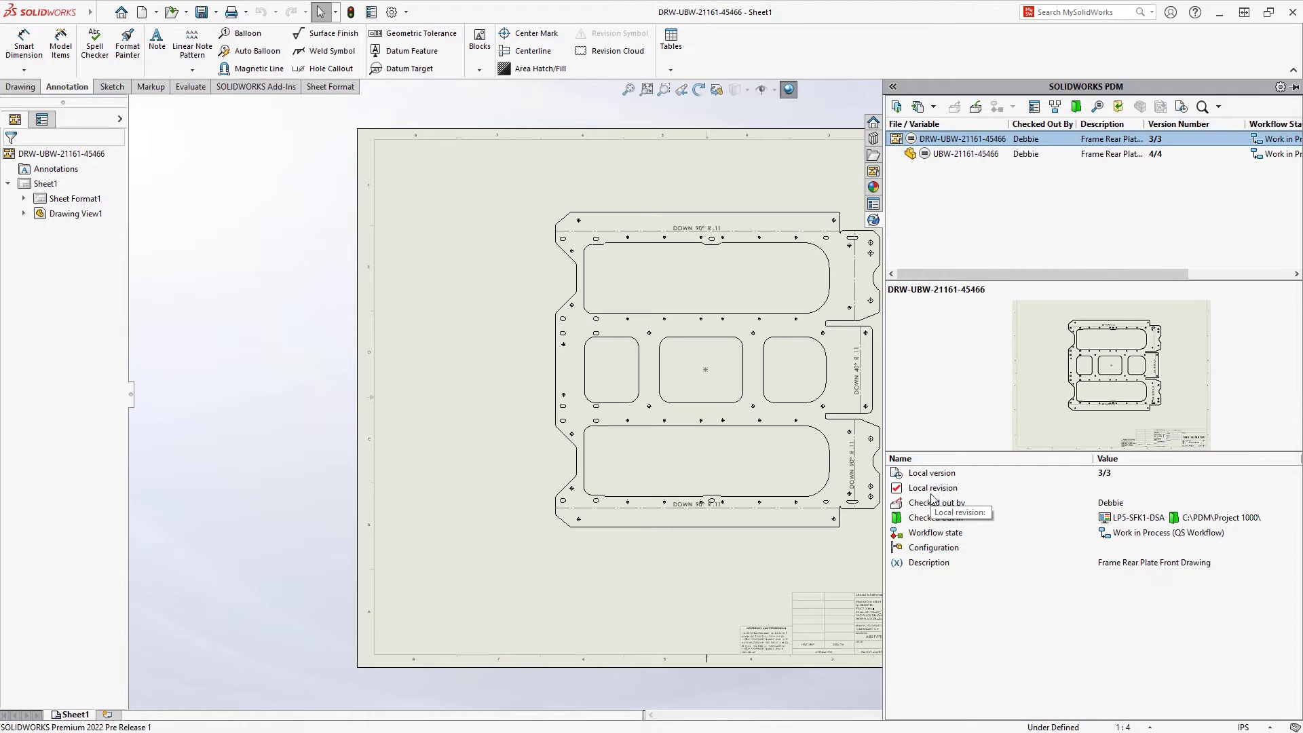
left_click(859, 569)
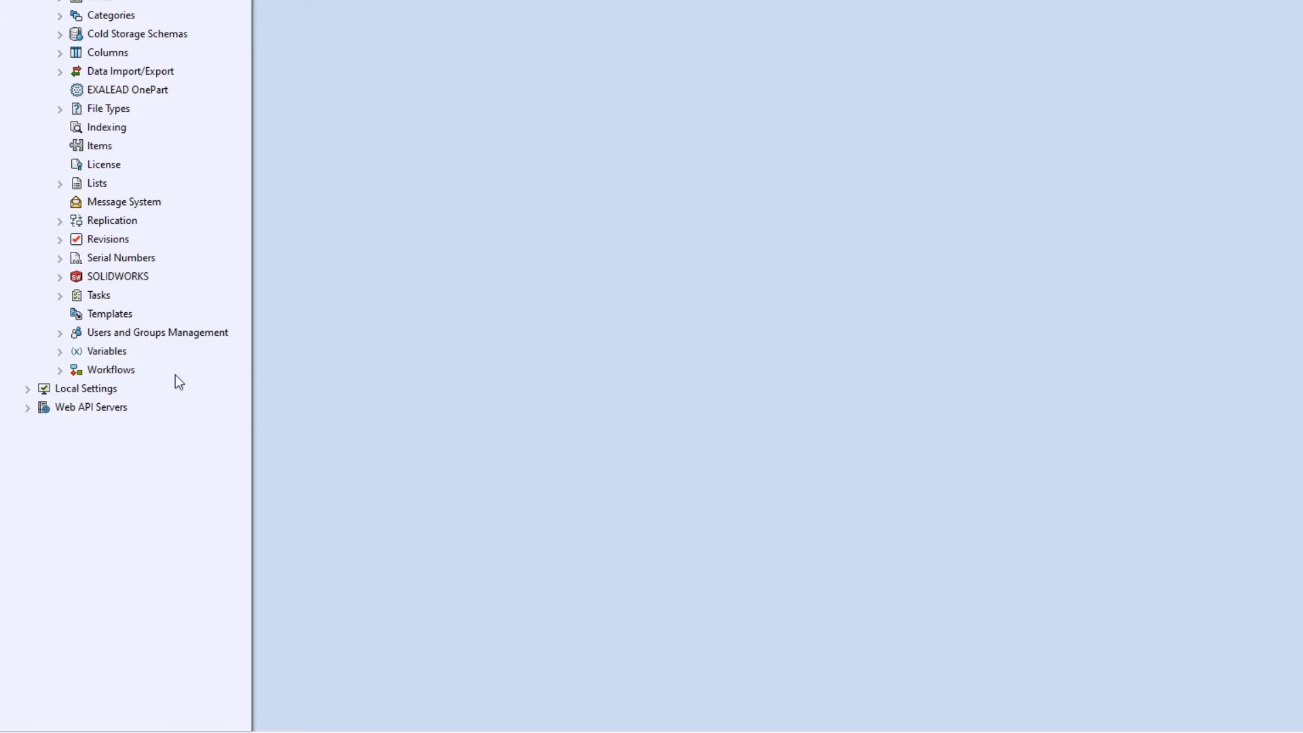
Expand the groups and users under Users and Groups Management and start adding a new user to the vault.
left_click(61, 334)
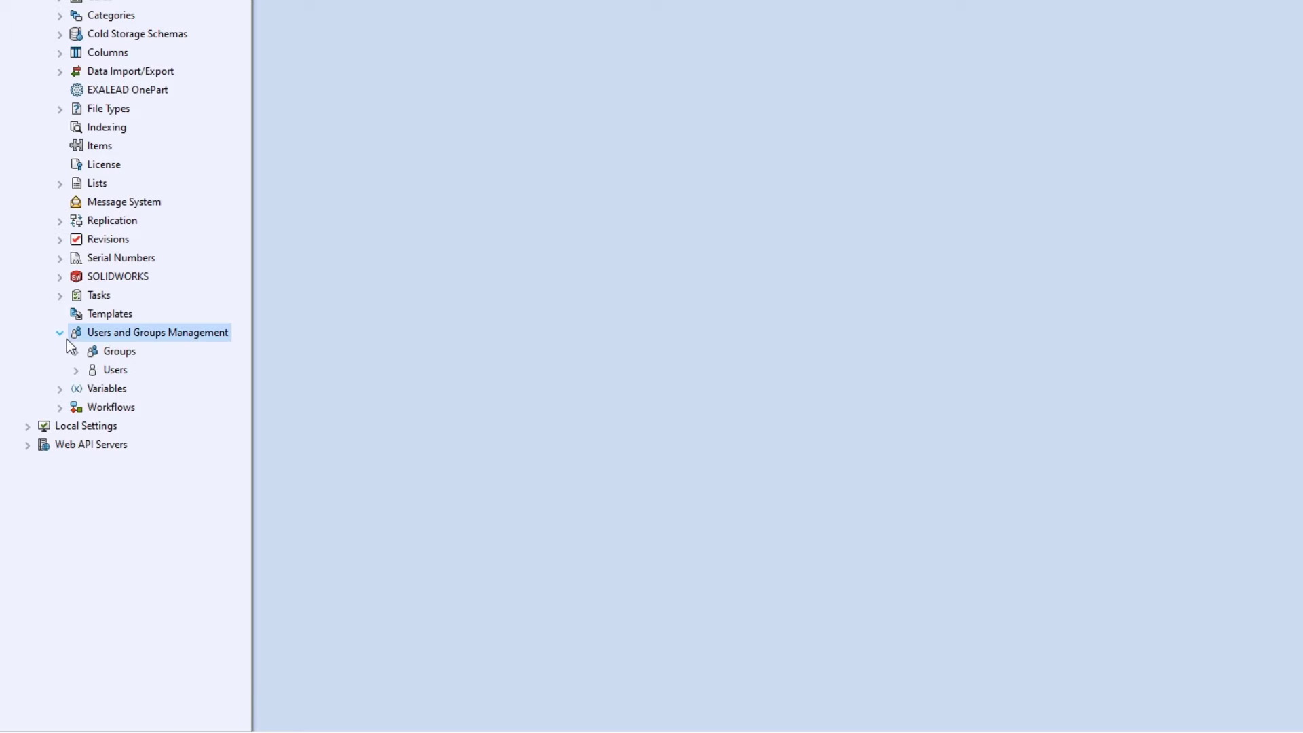
left_click(76, 352)
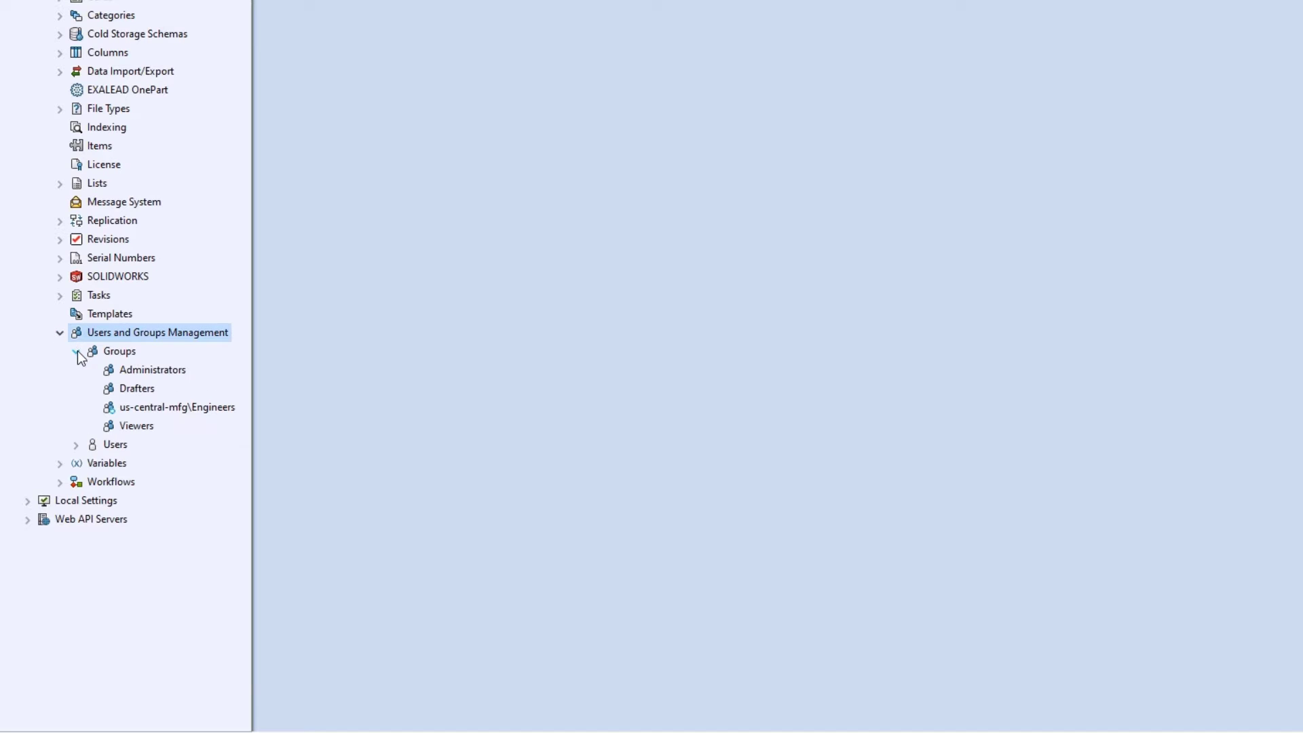
left_click(76, 444)
right_click(93, 446)
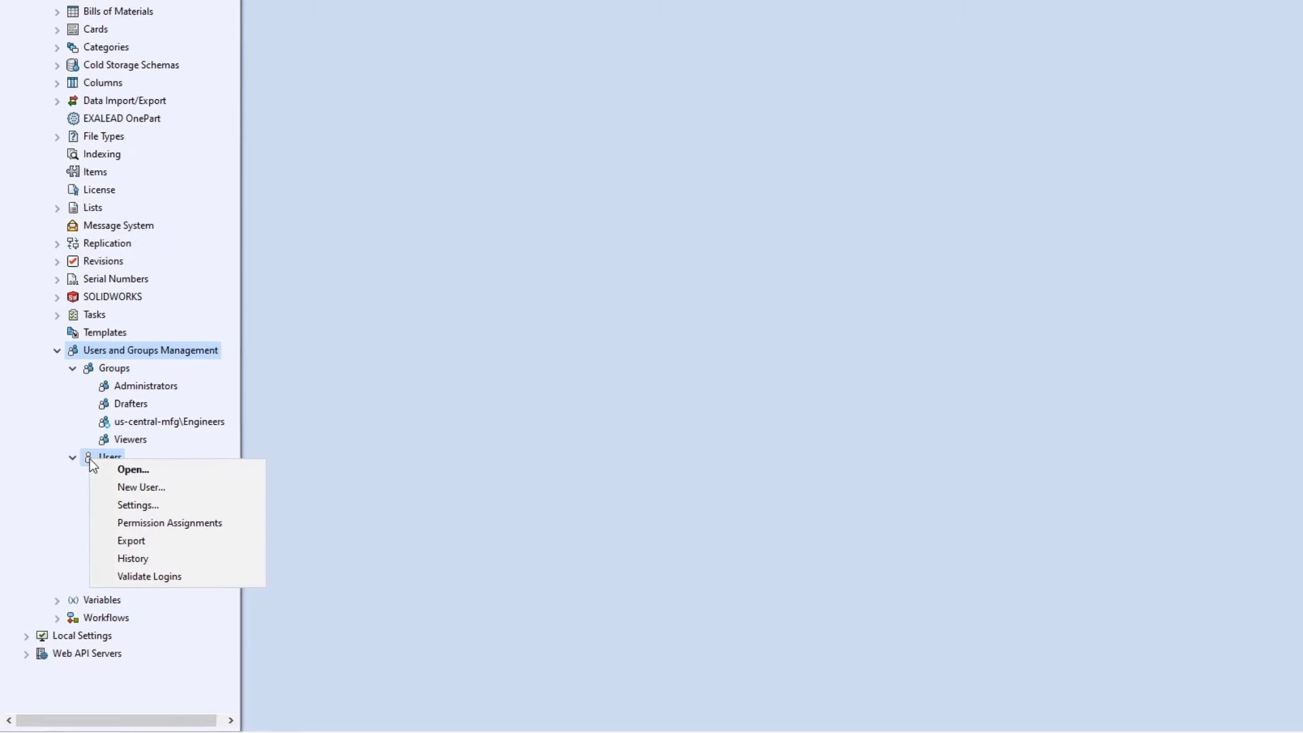
left_click(142, 487)
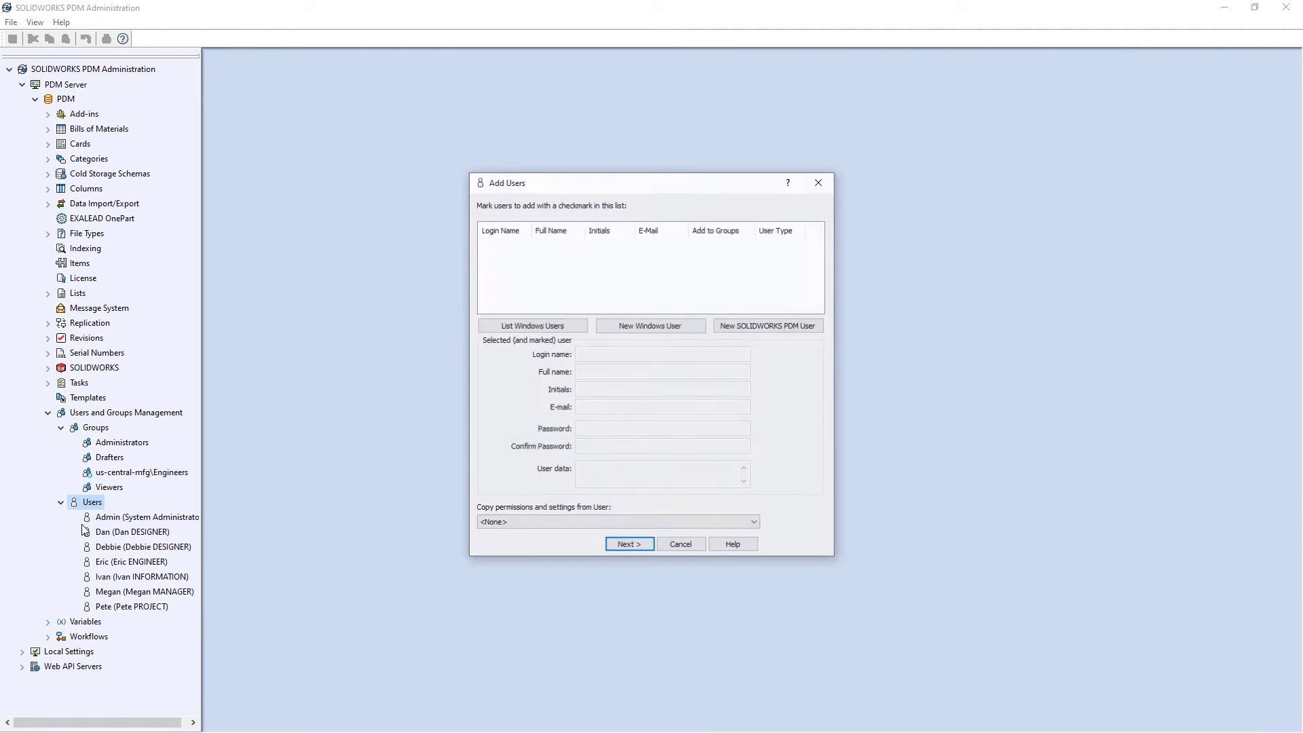
List the Windows users, mark the one found for adding to the vault, and accept the new user's properties after reviewing them.
left_click(479, 328)
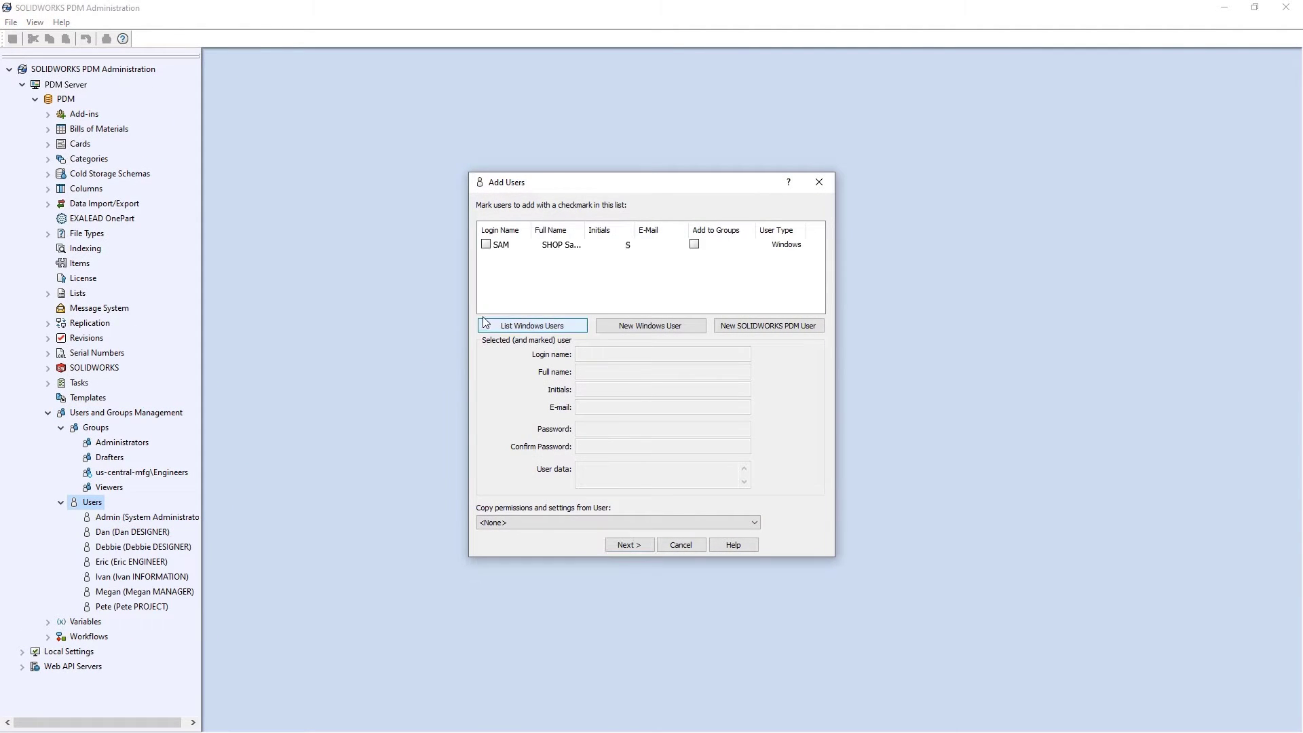
left_click(486, 244)
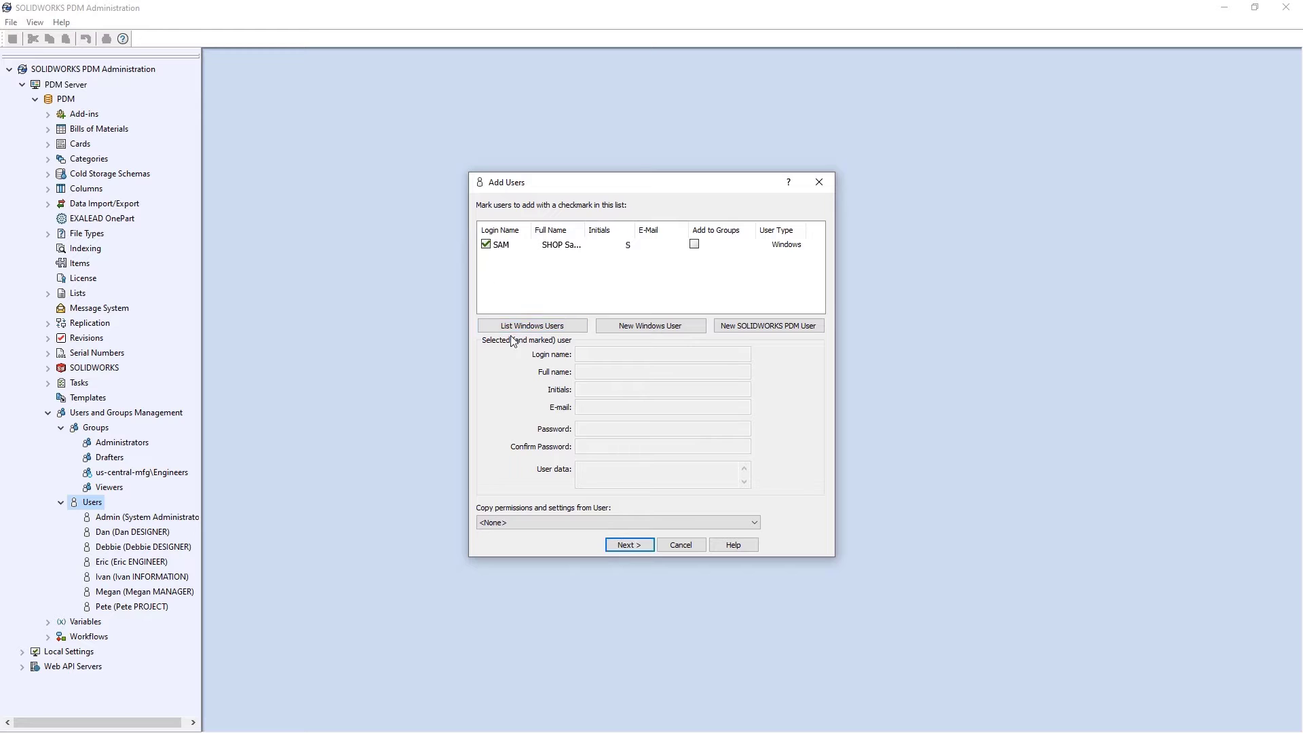
left_click(621, 545)
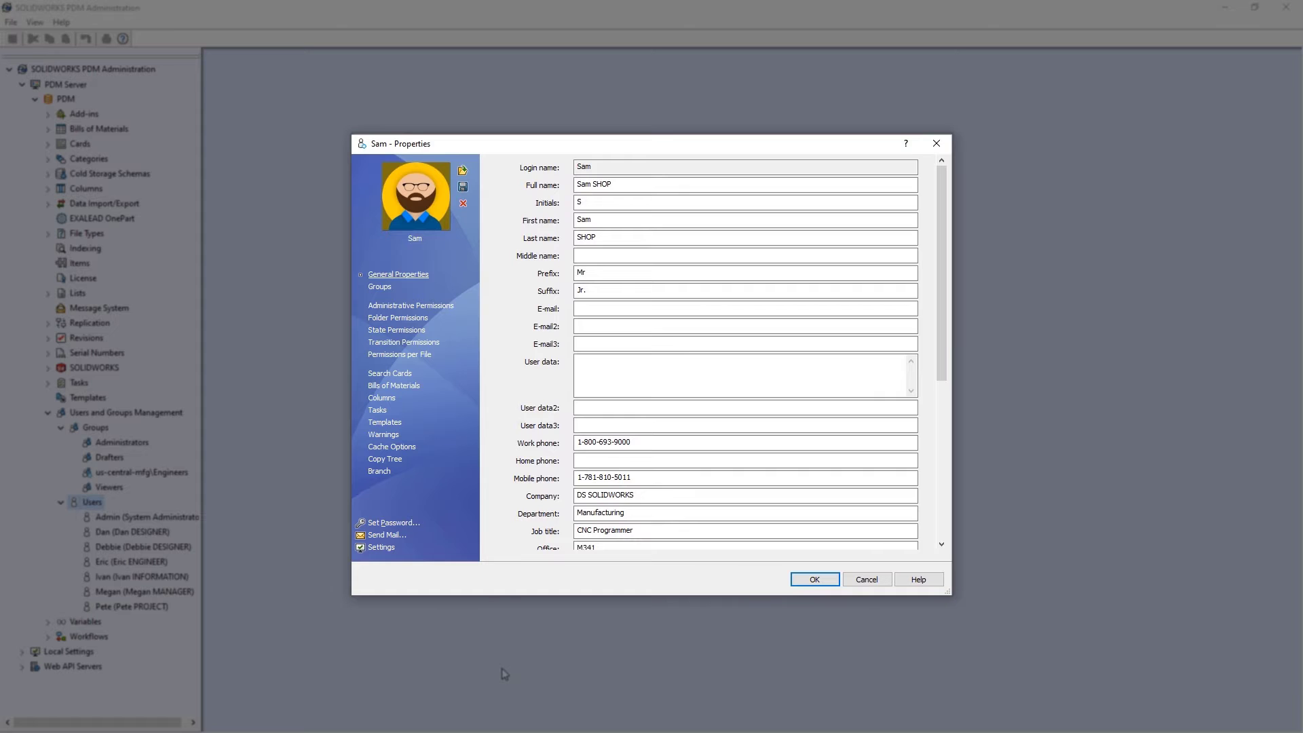
mouse_move(942, 357)
left_mouse_down()
mouse_move(941, 524)
mouse_move(945, 351)
mouse_move(954, 365)
left_mouse_up()
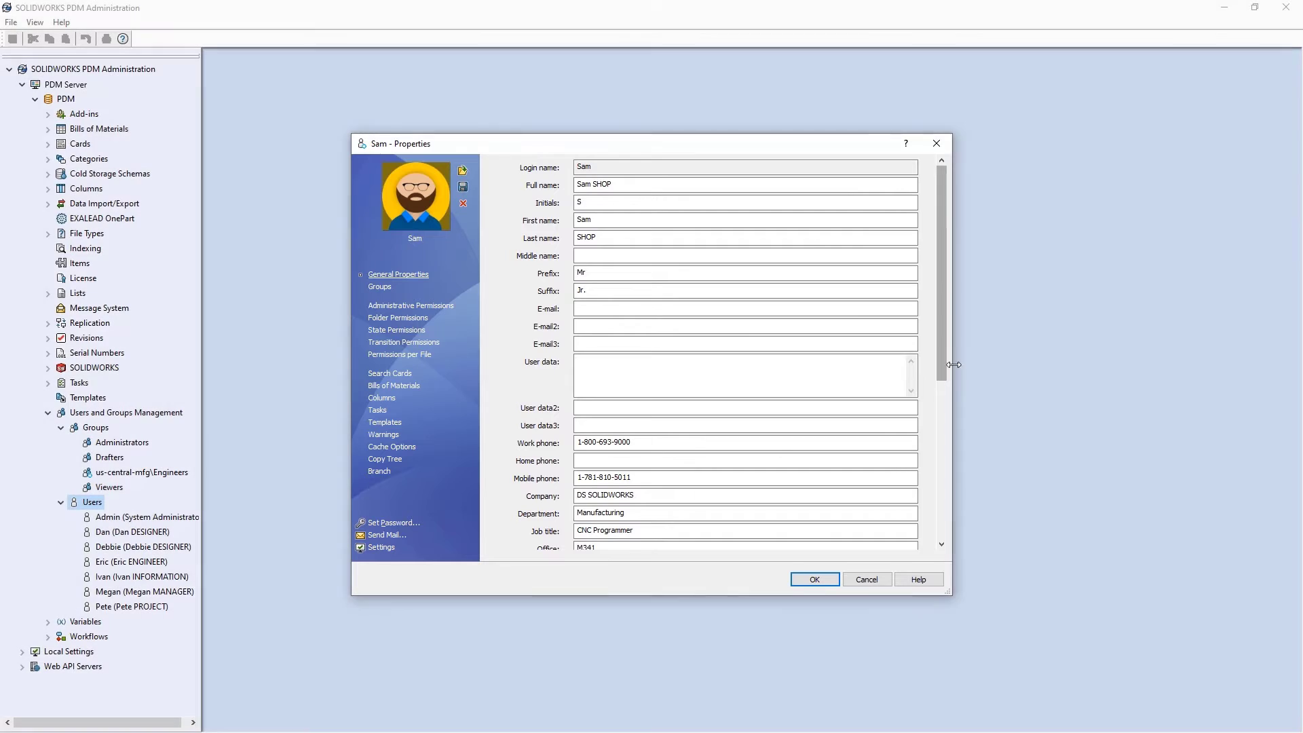
left_click(815, 580)
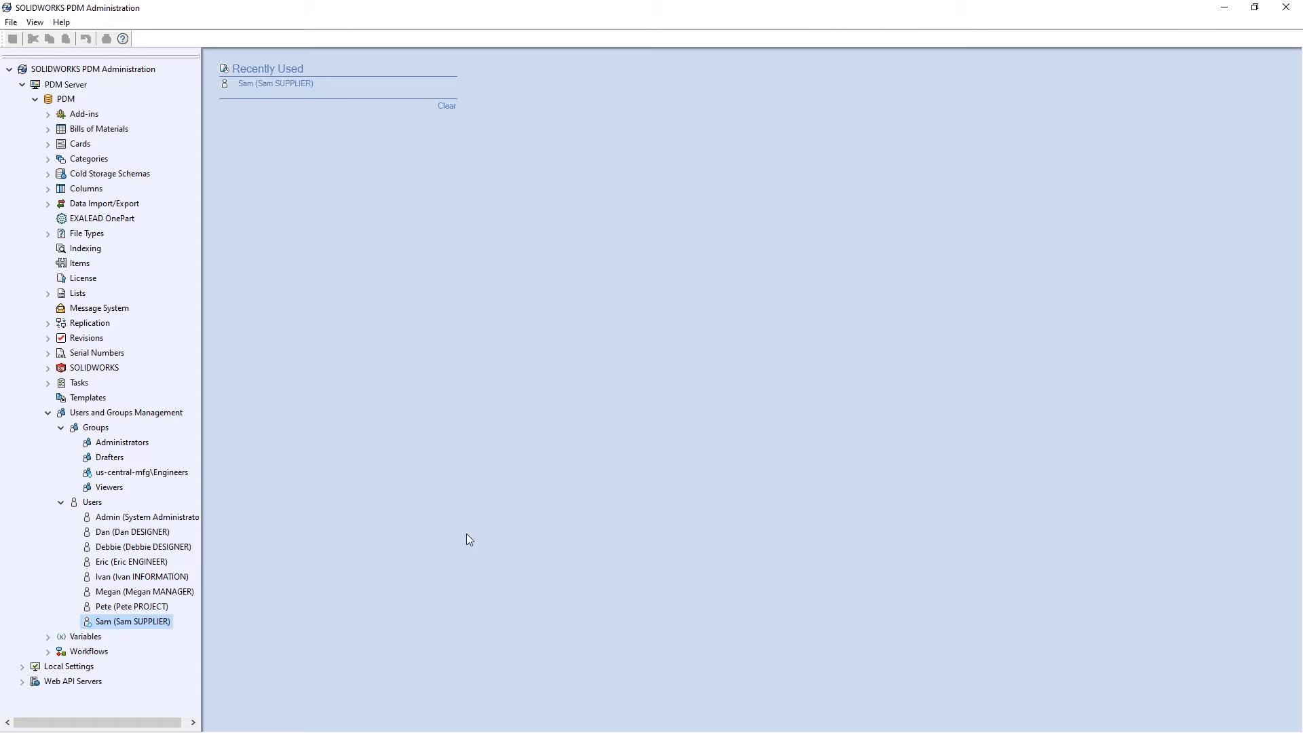
Rename the us-central-mfg\Engineers group to Engineers and make drawings saved in detailing mode block its Change State operation.
right_click(94, 475)
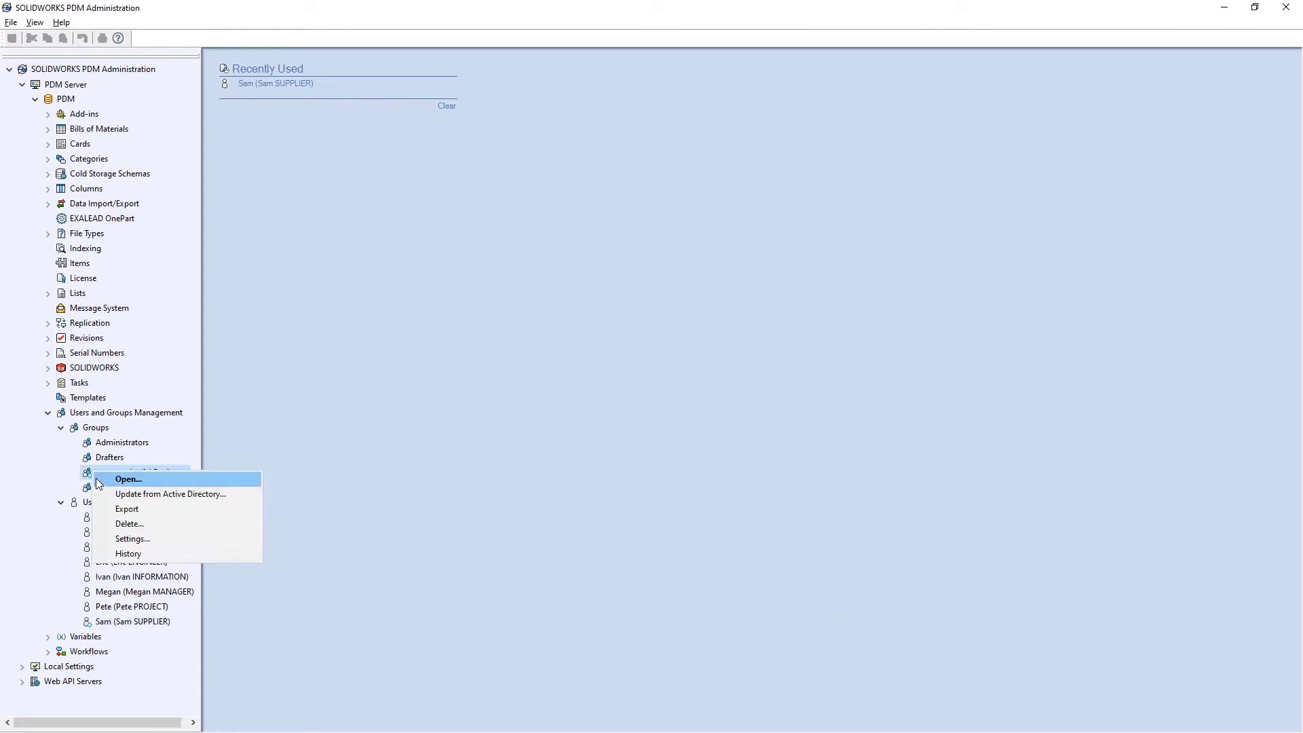
left_click(97, 478)
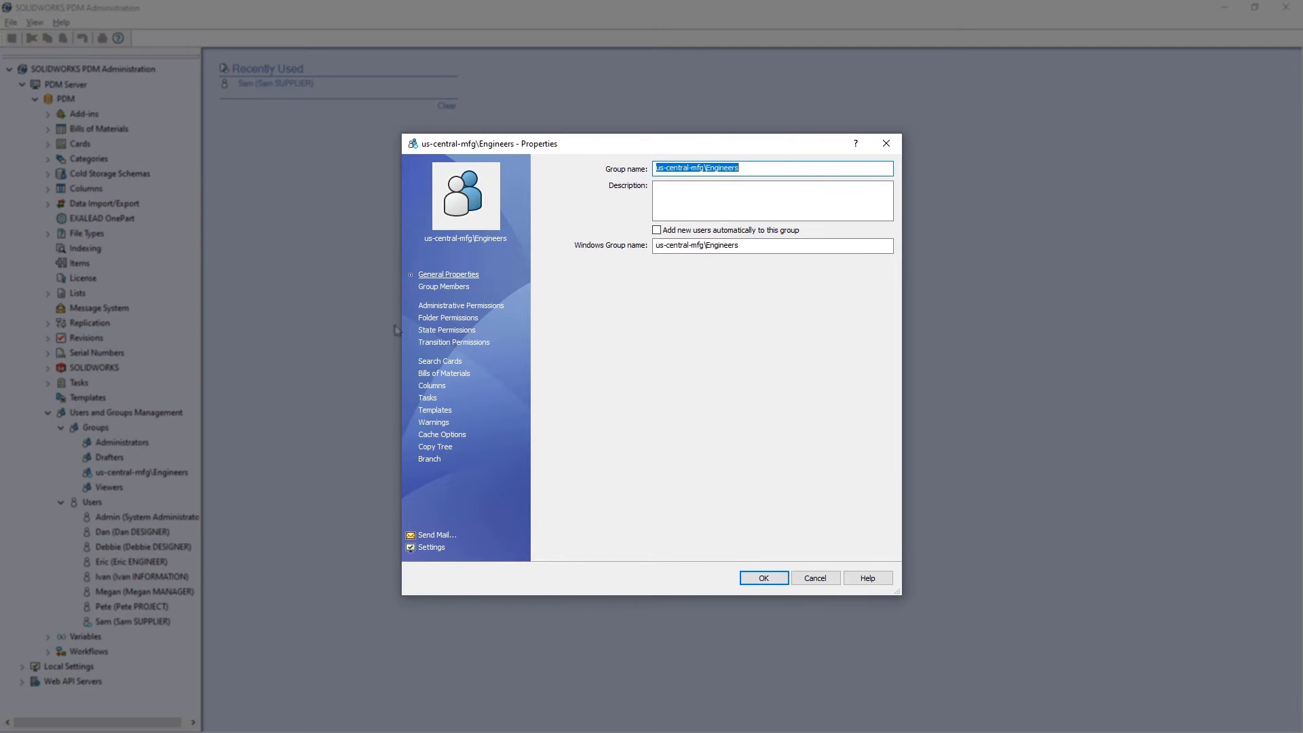
left_click_drag(706, 168, 665, 172)
key("BackSpace")
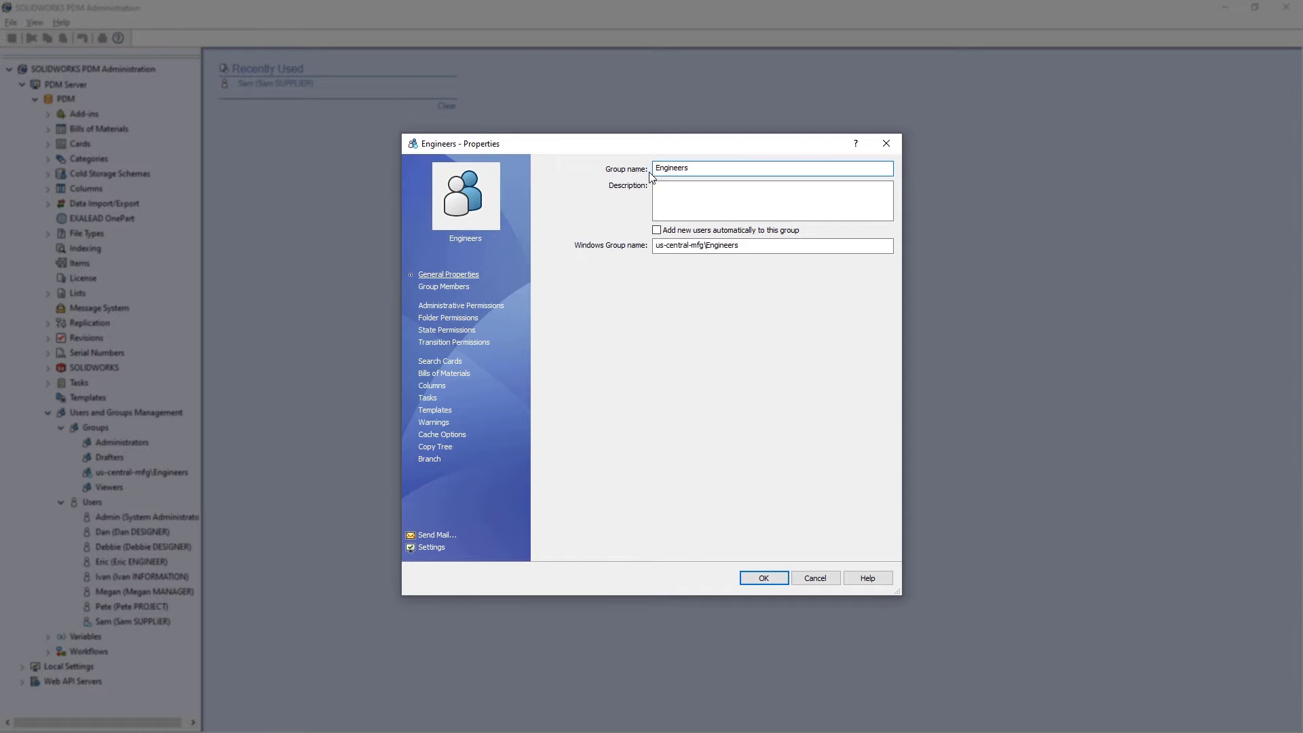
left_click(449, 425)
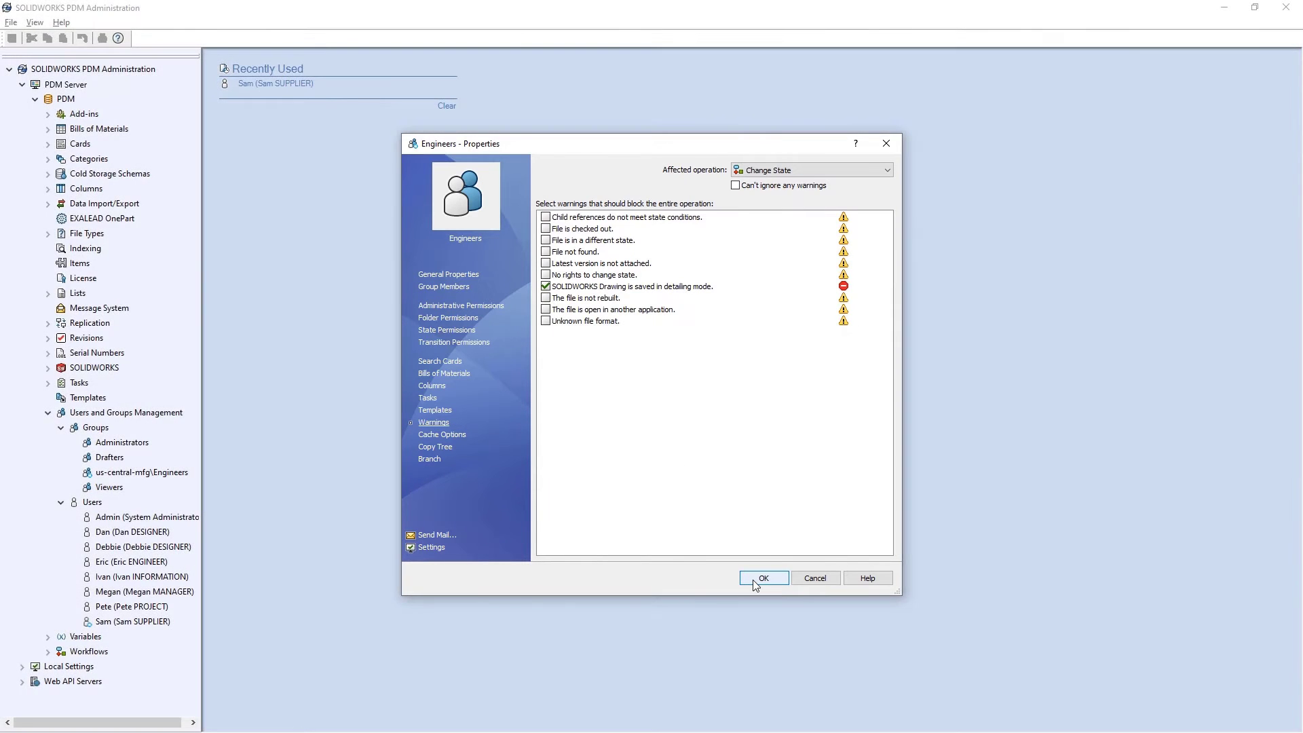
left_click(761, 578)
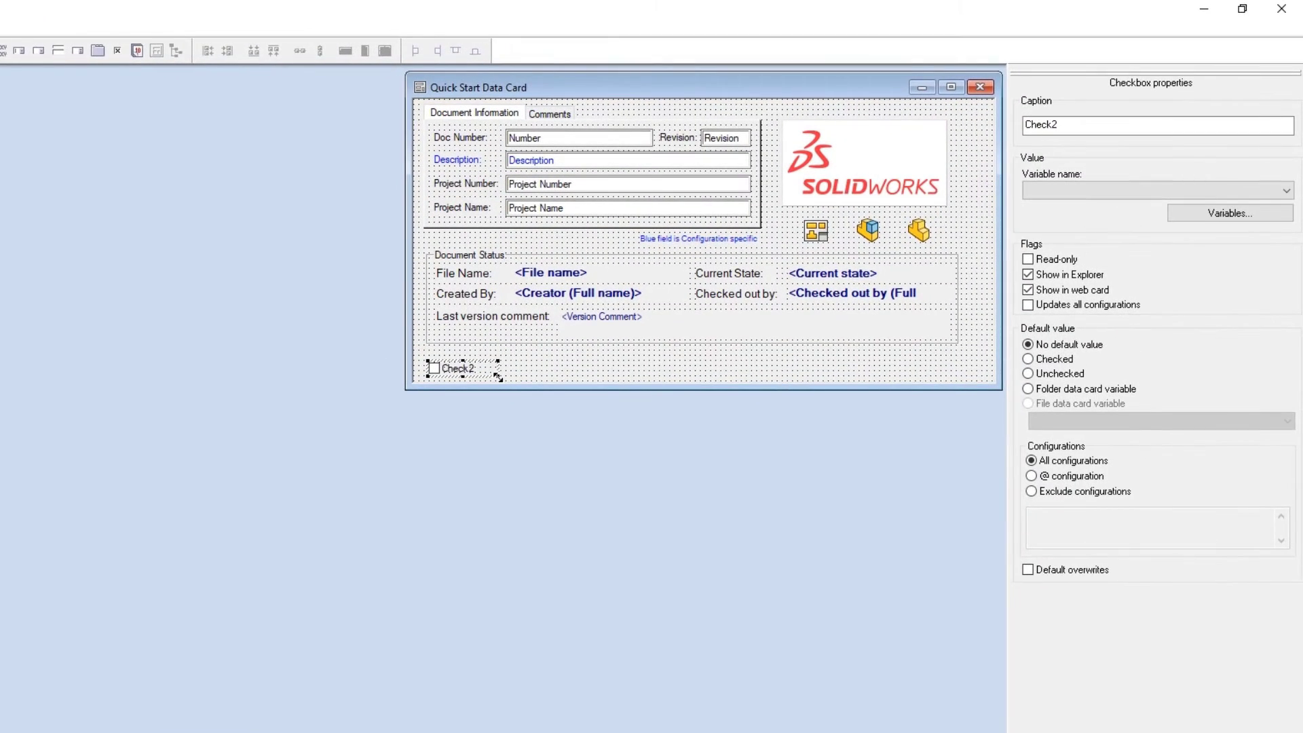
Widen the new checkbox on the Quick Start Data Card, caption it "Saved In Detailing Mode" and link it to the _SW_Detailing_Mode_ variable.
left_click_drag(500, 376, 565, 379)
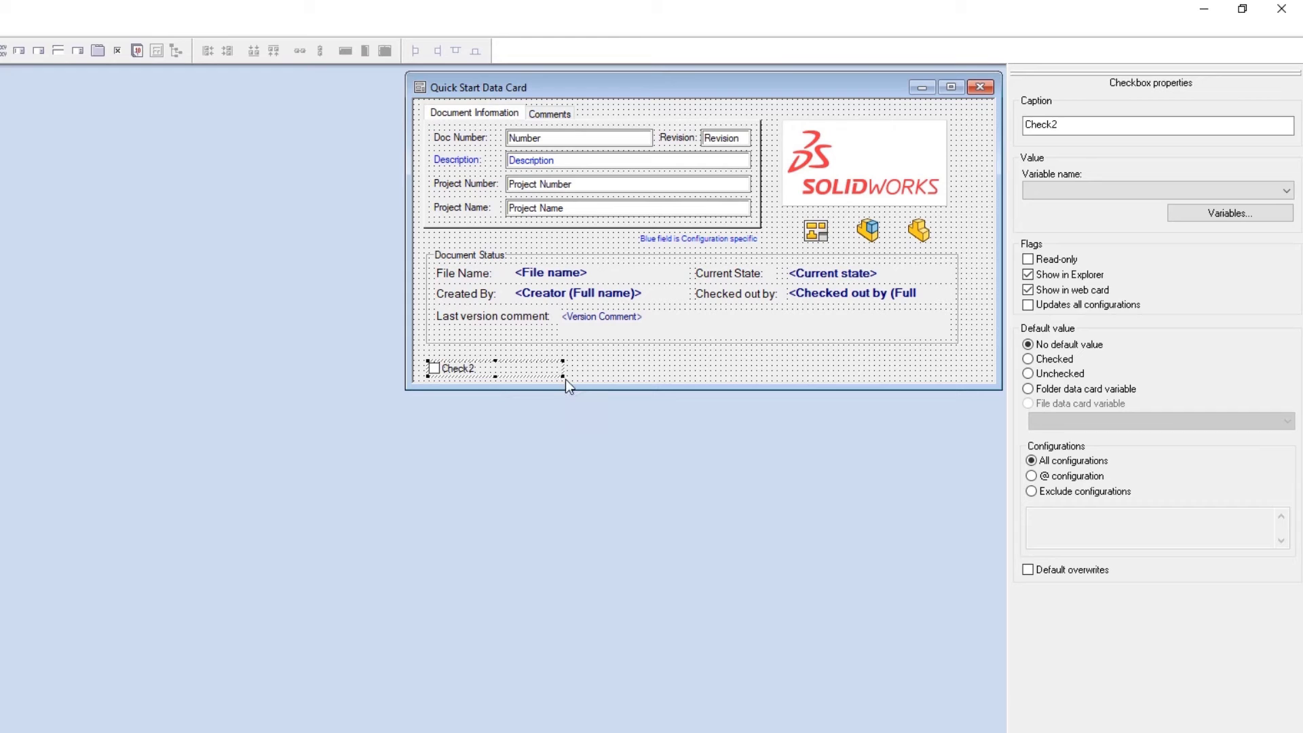
double_click(1067, 126)
type("Saved In Detailing Mode")
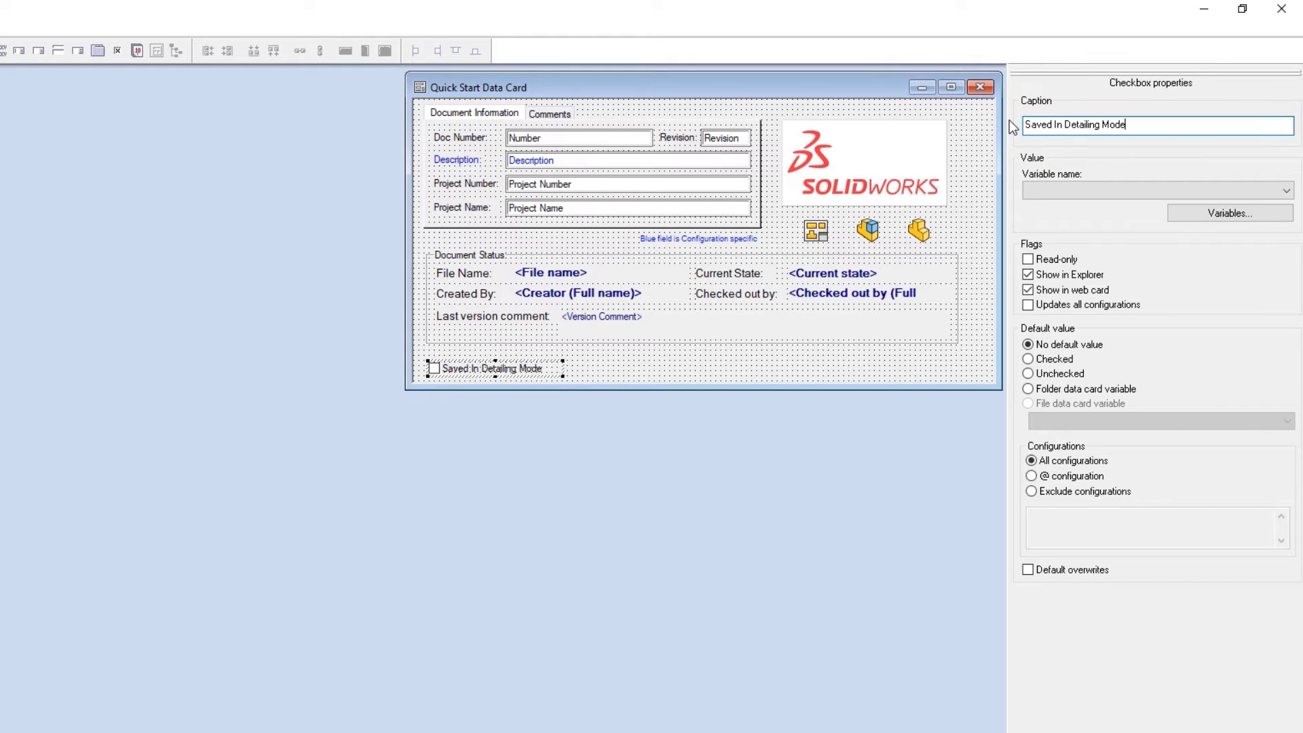
left_click(1032, 189)
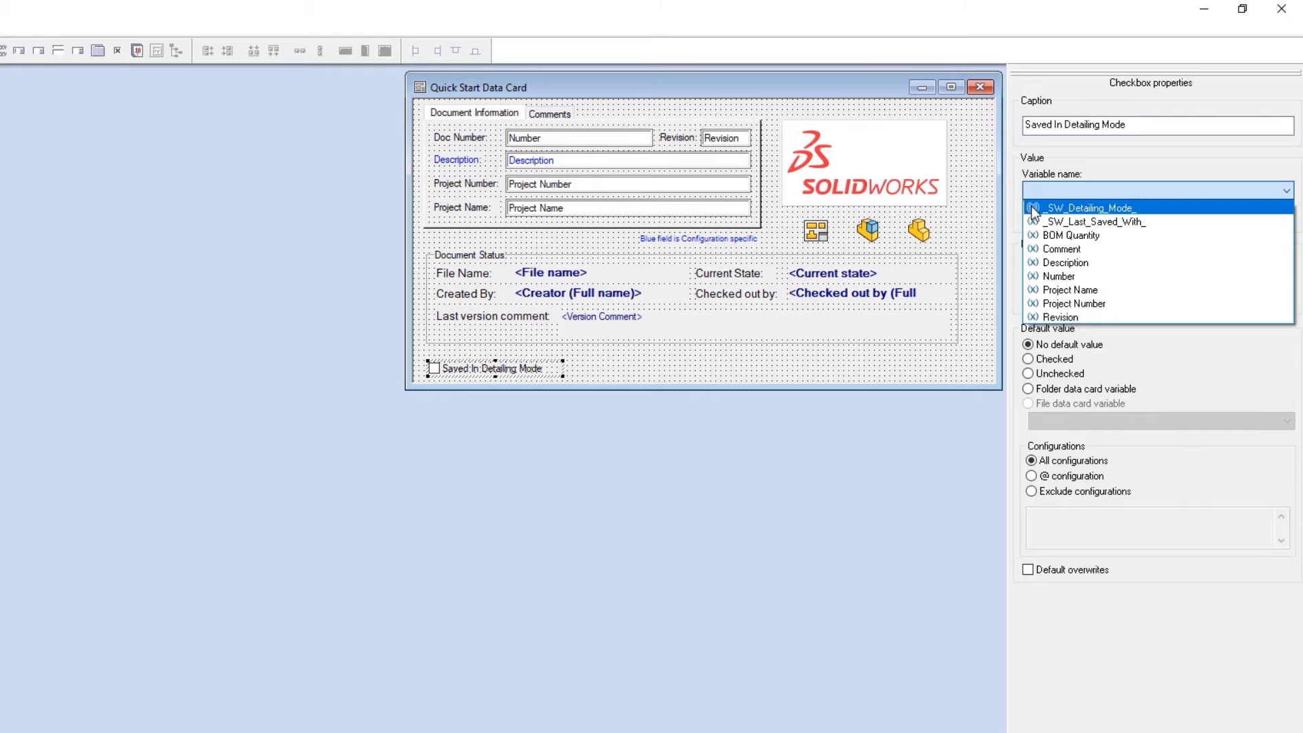
left_click(1032, 209)
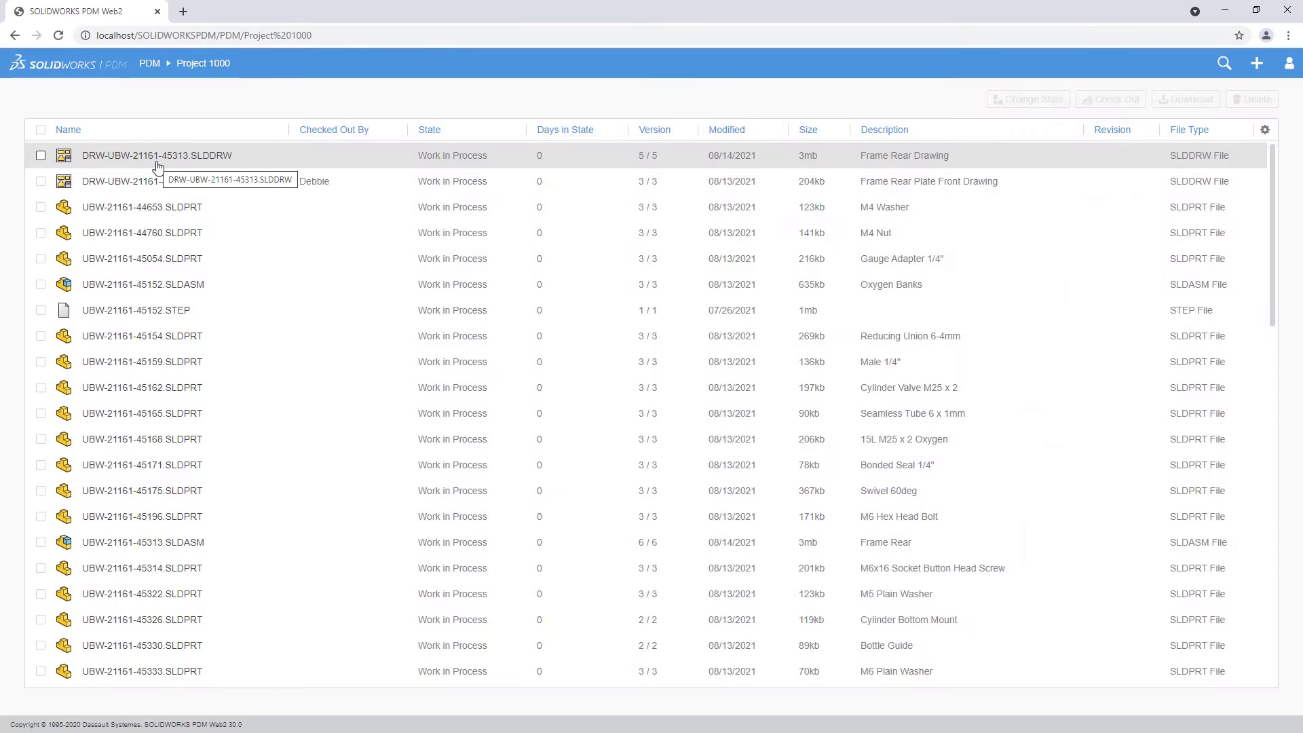
In PDM Web2, open UBW-21161-45152.STEP from Project 1000 in the interactive eDrawings preview and explode the model.
left_click(207, 314)
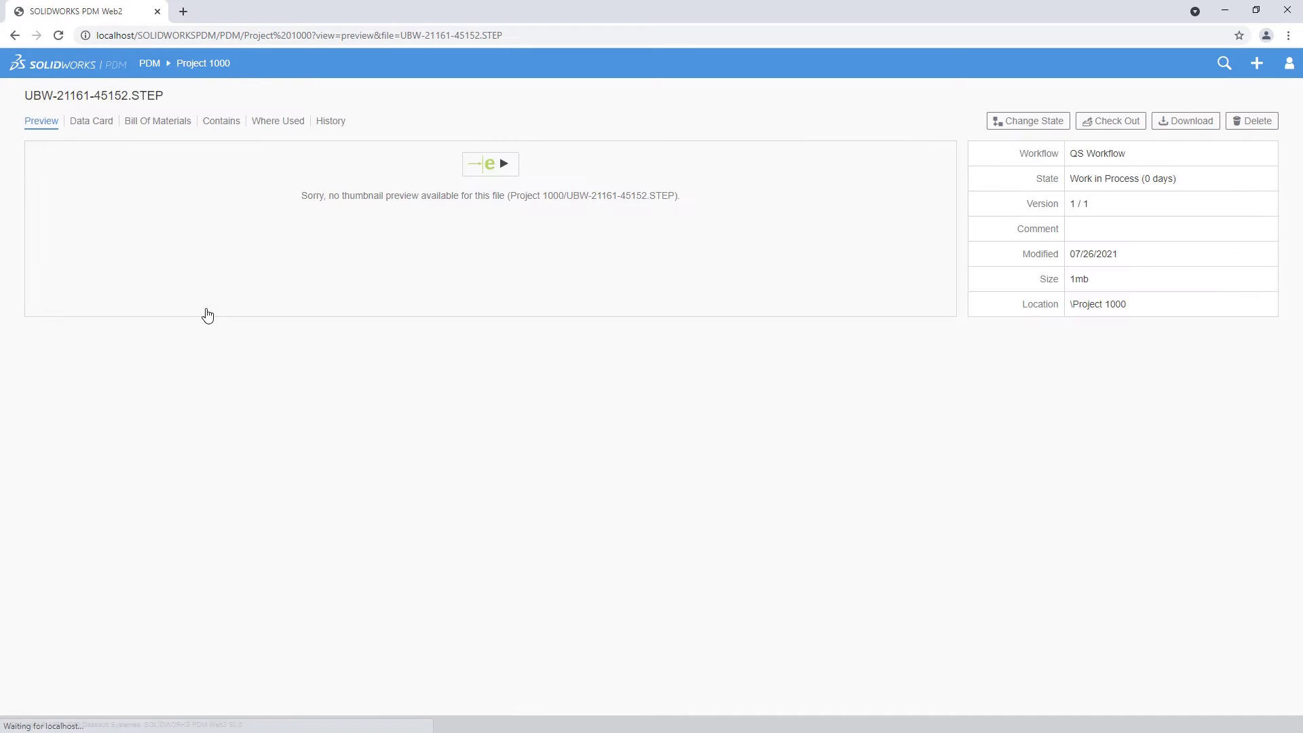
left_click(504, 165)
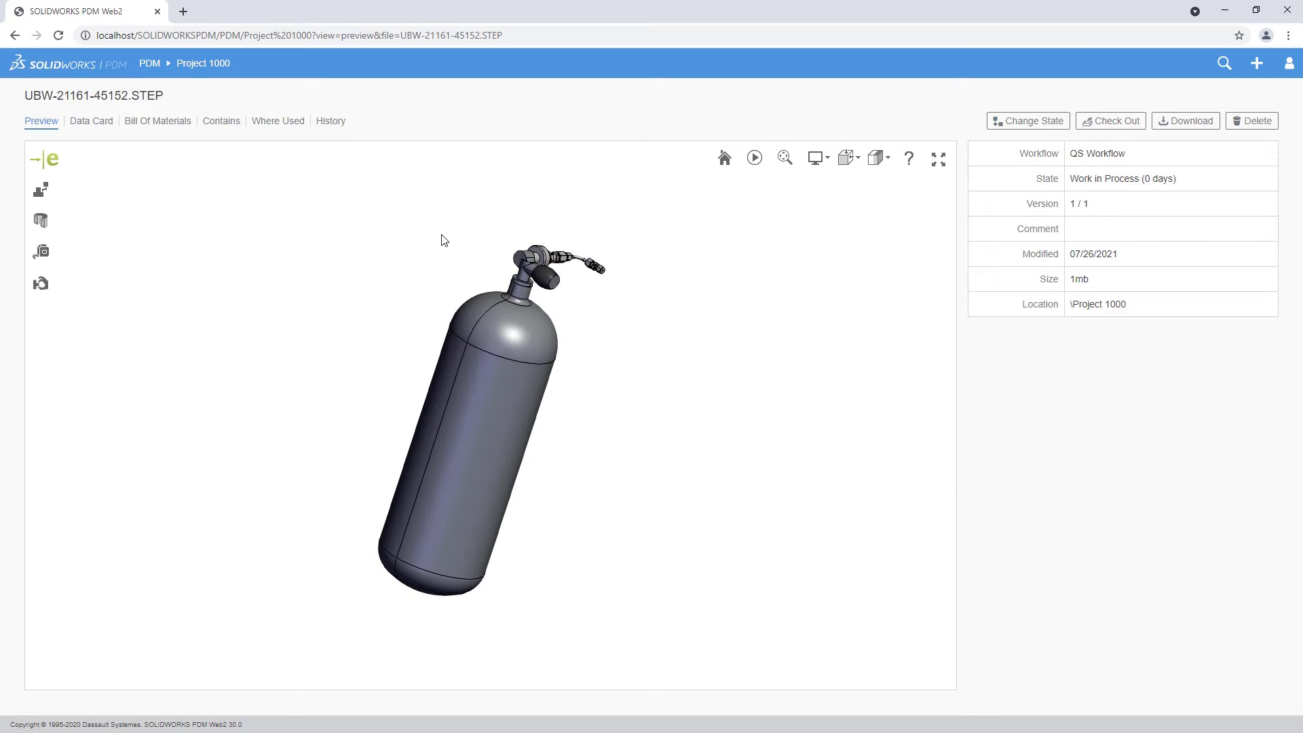
middle_click_drag(376, 293, 277, 363)
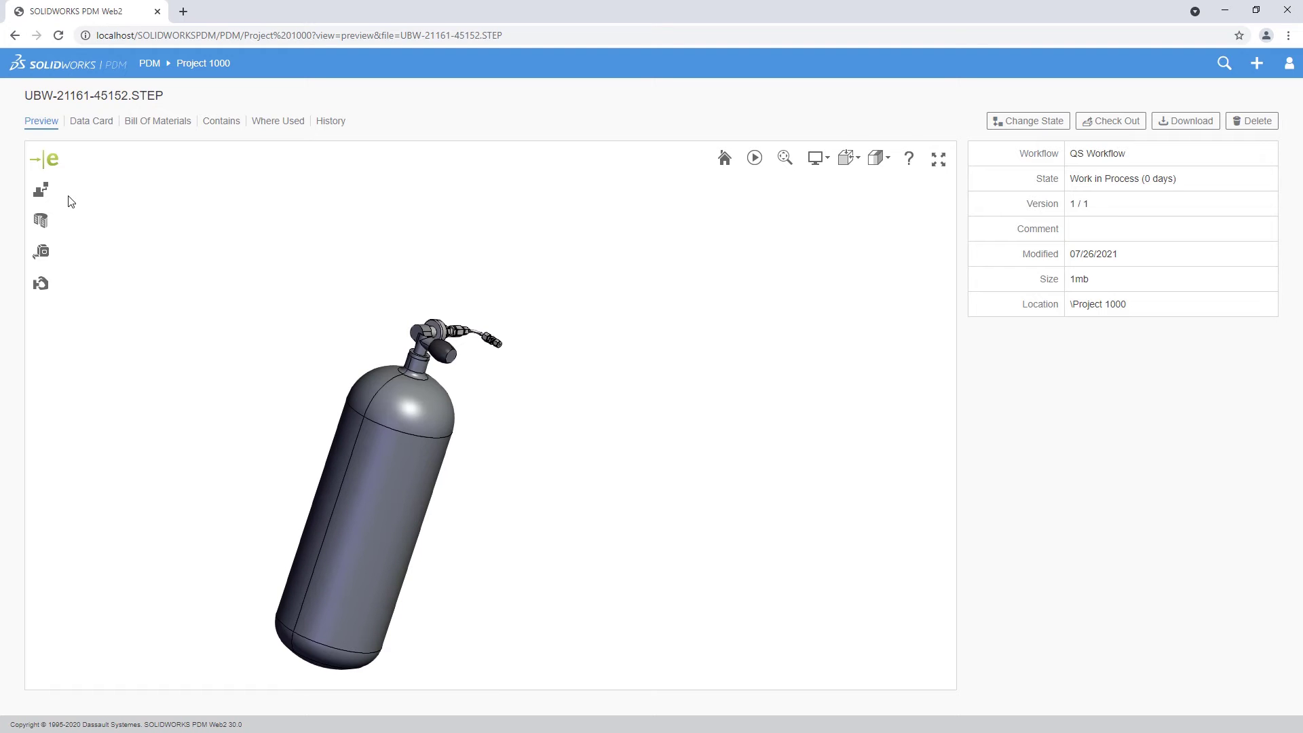
left_click(42, 191)
left_click_drag(74, 301, 74, 293)
mouse_move(273, 365)
left_mouse_down()
mouse_move(198, 367)
mouse_move(287, 370)
left_mouse_up()
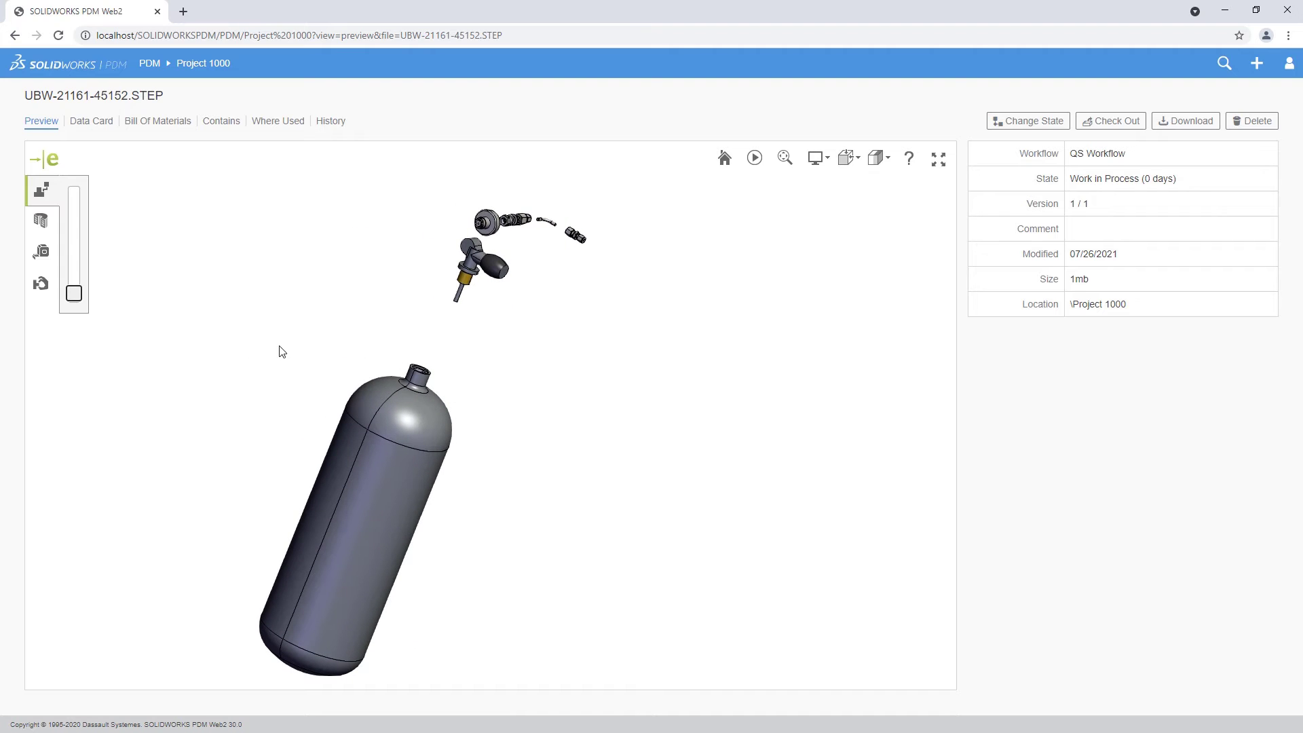
Return to the Project 1000 folder and view the data card of DRW-UBW-21161-45466.SLDDRW.
left_click(218, 62)
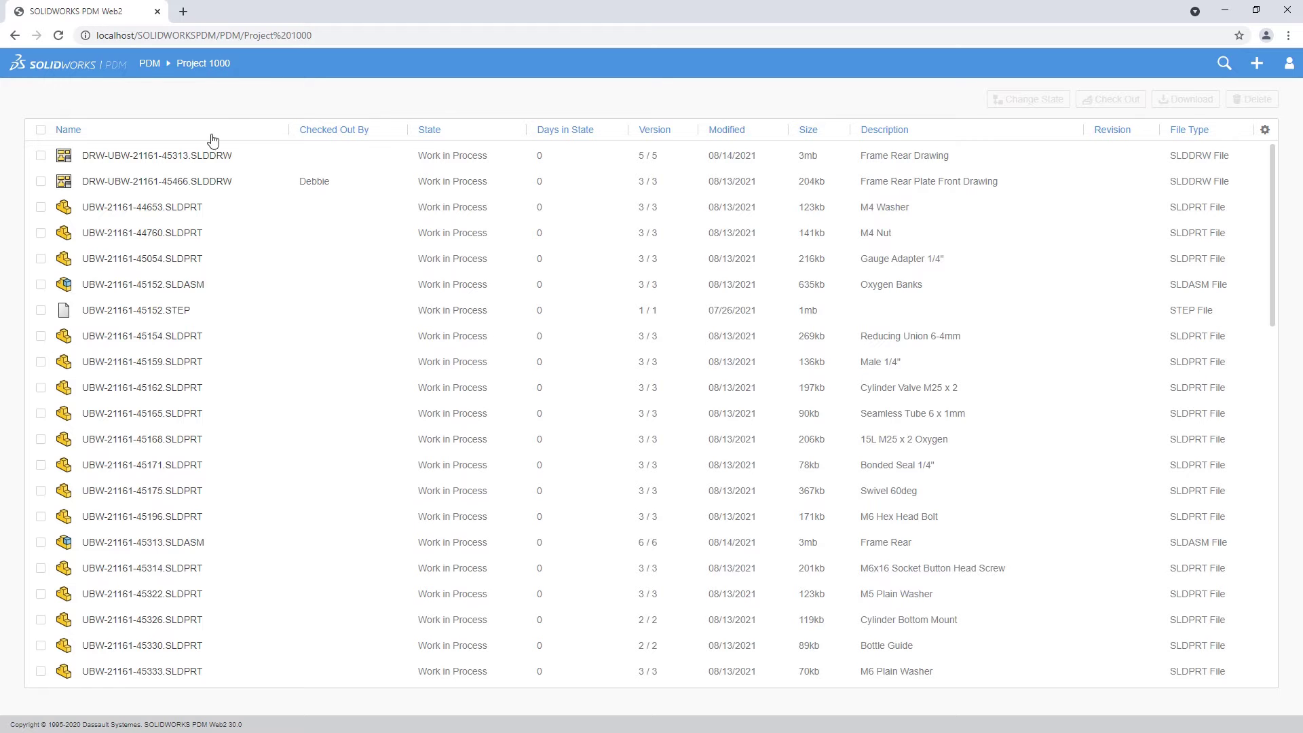
left_click(204, 182)
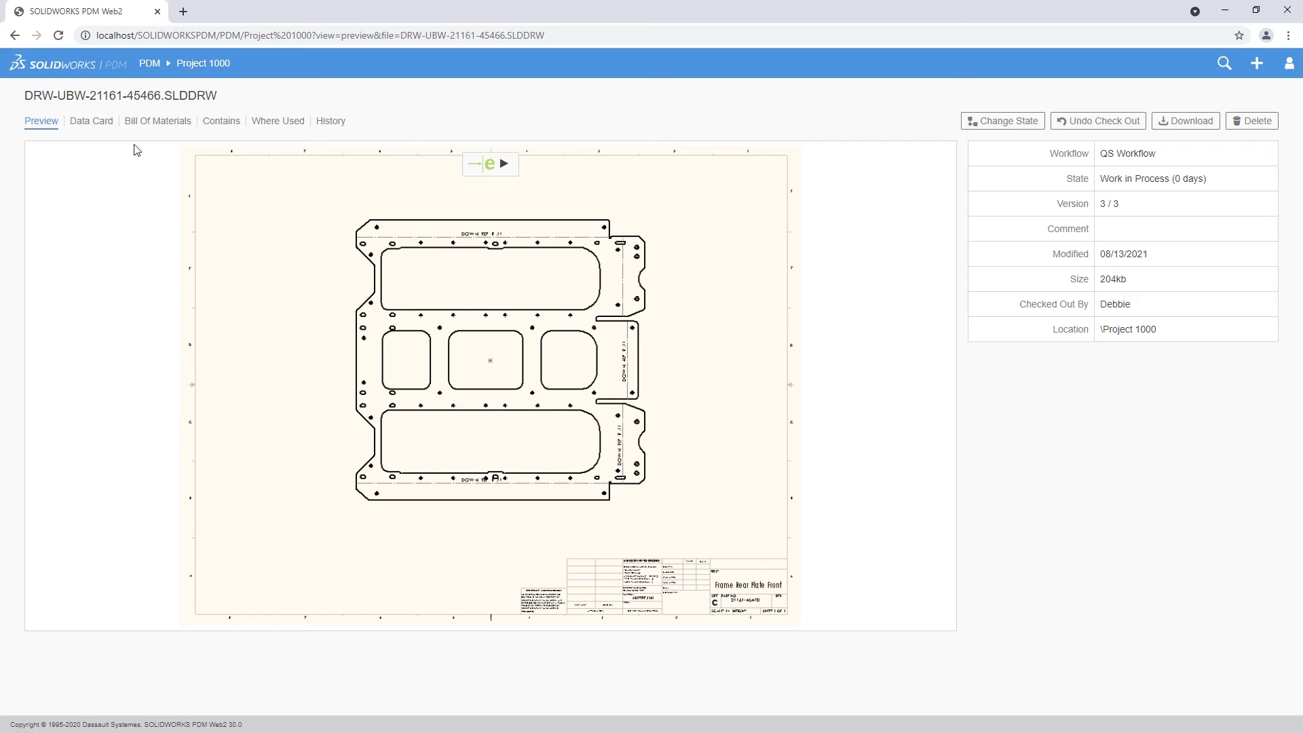
left_click(107, 128)
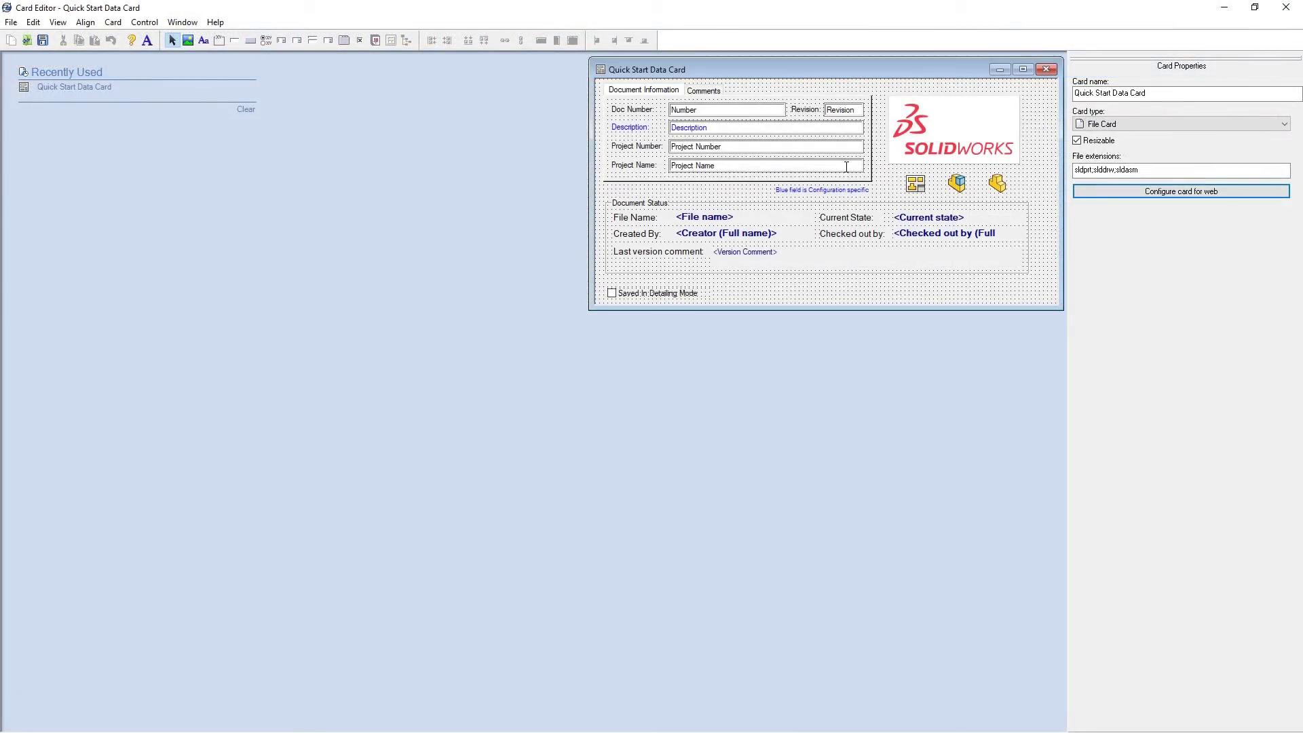
In the Card Editor, exclude the Project Name field of the Quick Start Data Card from the web card.
left_click(845, 165)
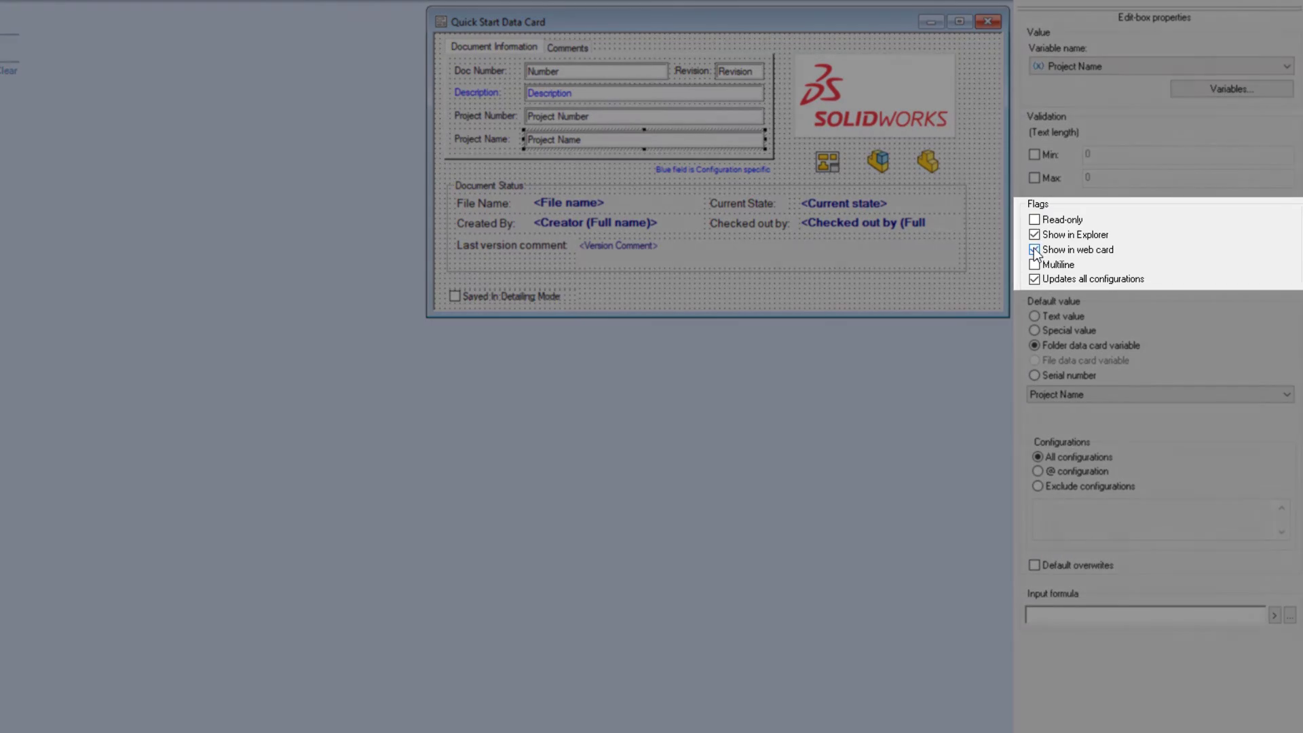
left_click(1035, 249)
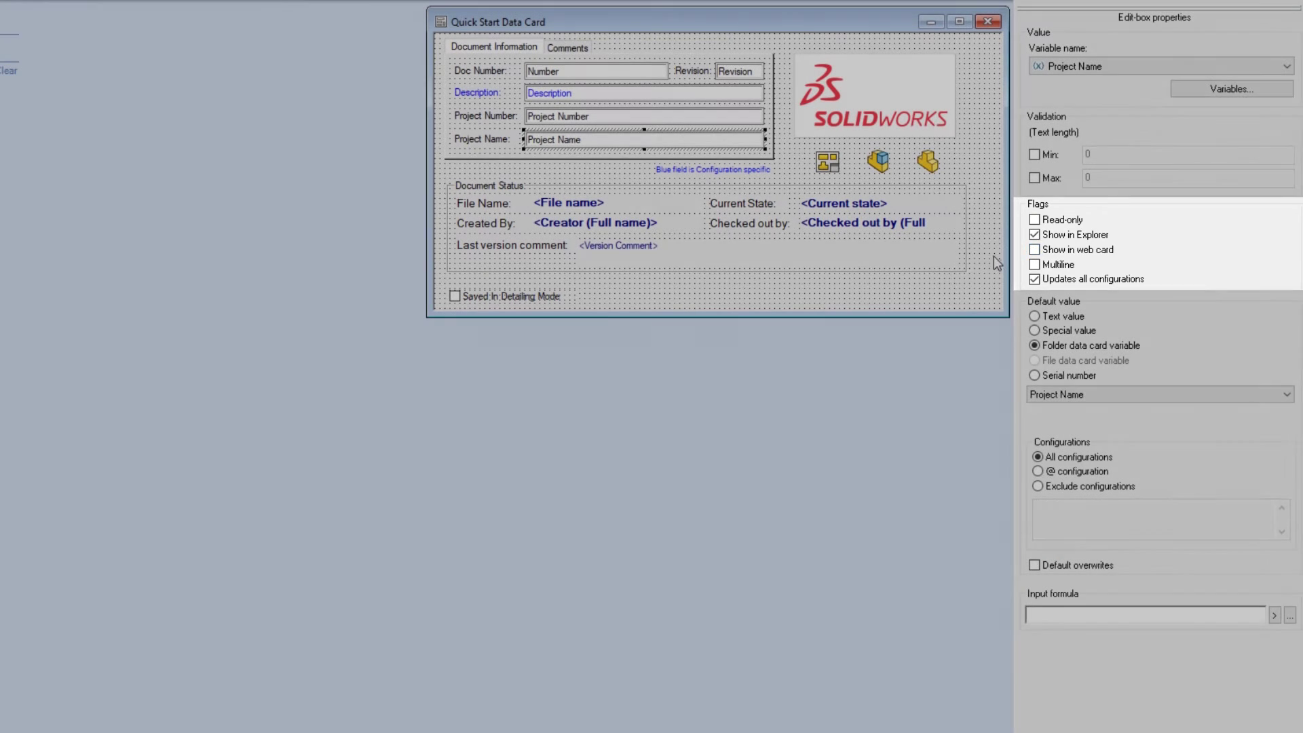
left_click(993, 258)
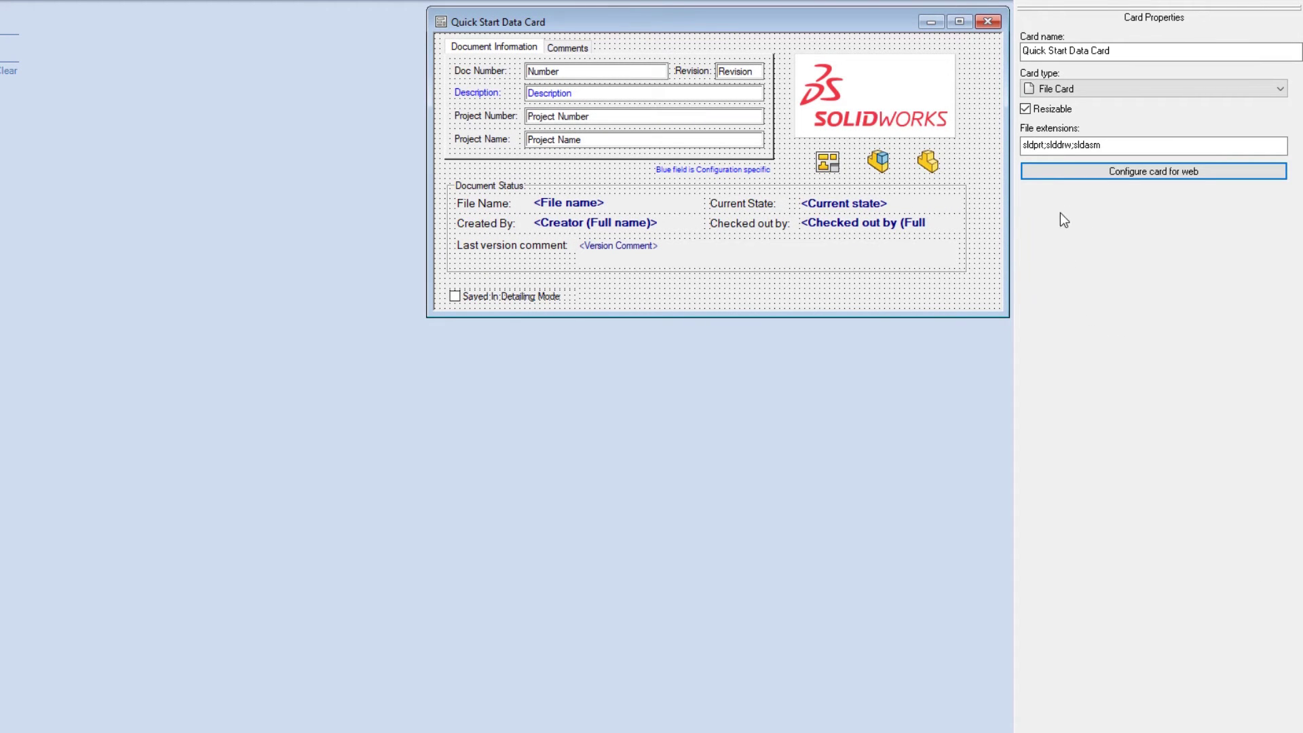
Open the web configuration of the card and rename the _SW_Detailing_Mode_ label to "Saved In Detailing Mode".
left_click(1090, 173)
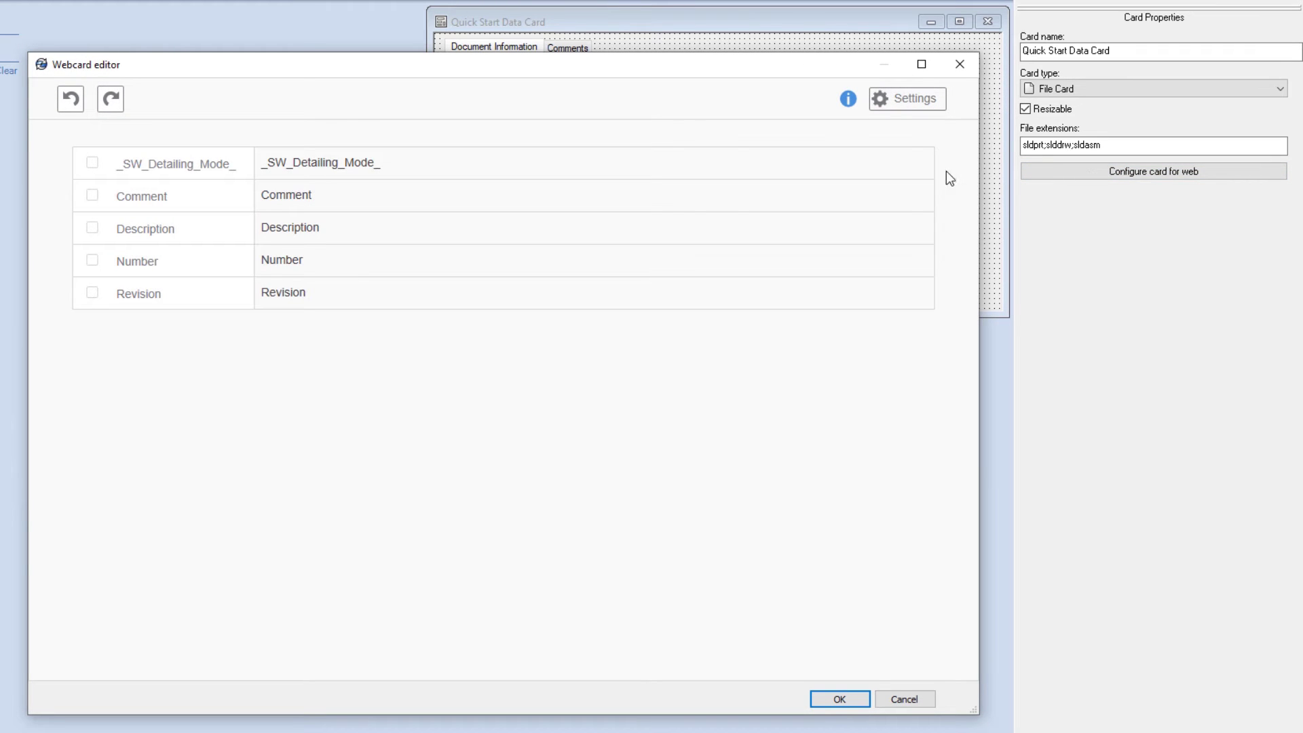
left_click(183, 171)
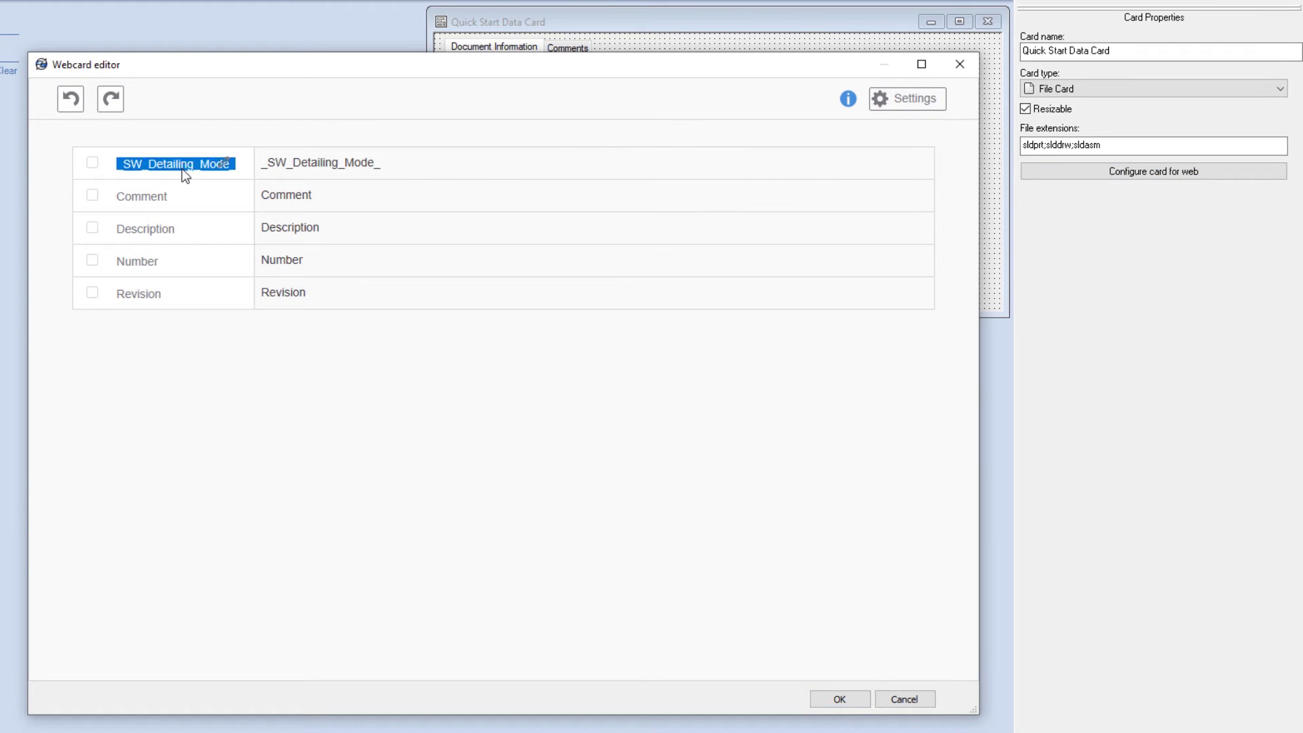
type("Saved In Detailing Mode")
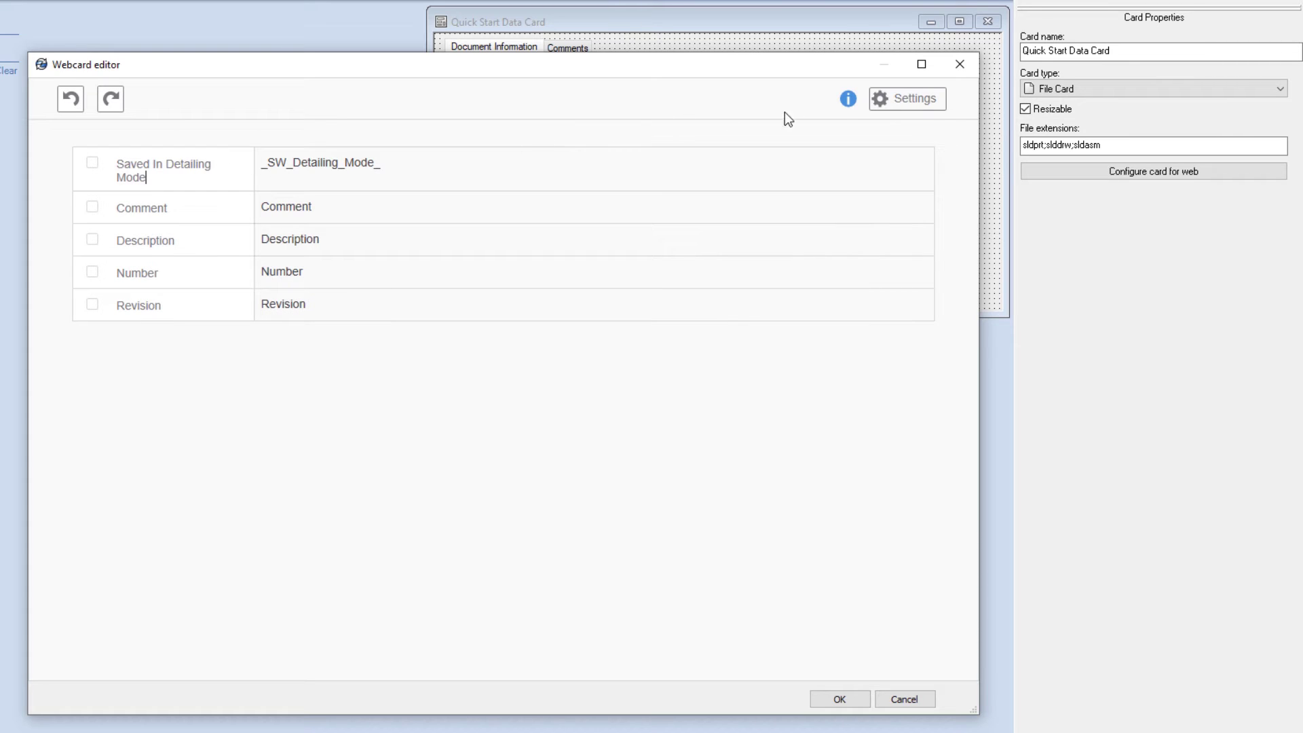
Switch the web card to the Tree layout and move the Saved In Detailing Mode field into the Document Status frame.
left_click(878, 101)
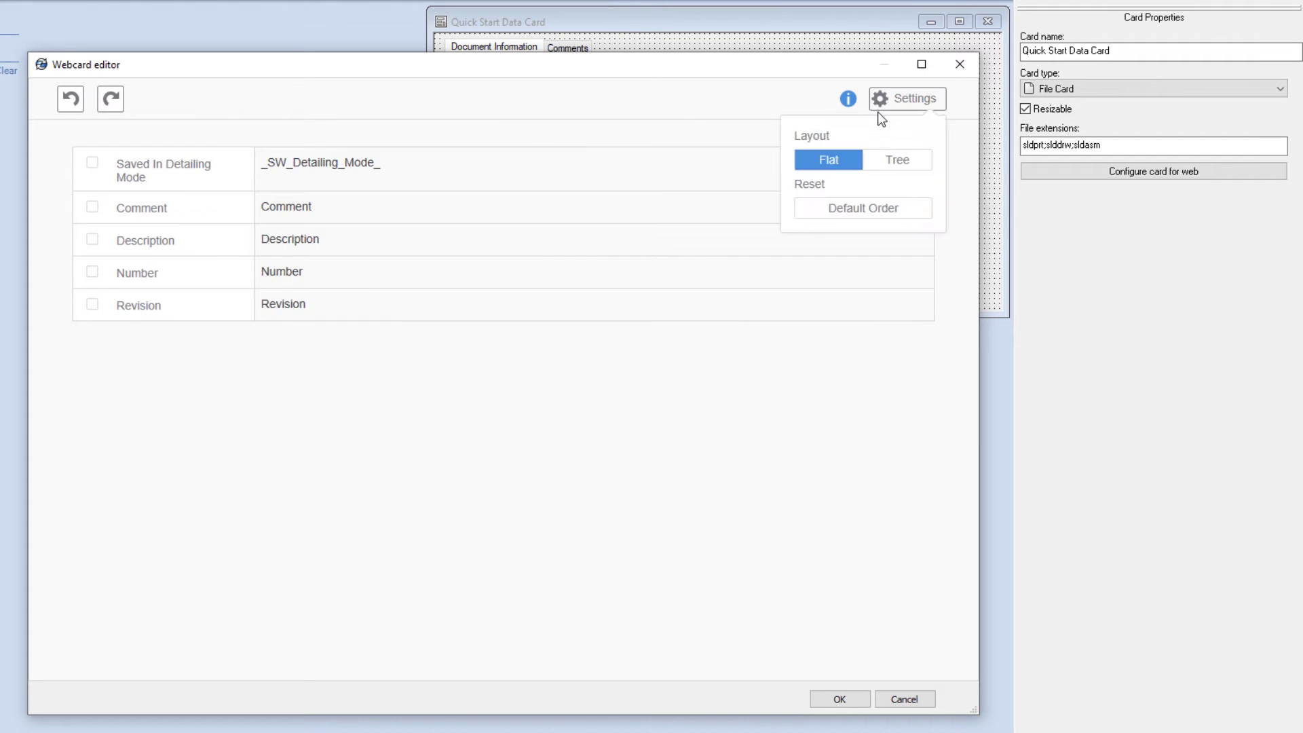
left_click(894, 161)
left_click(362, 324)
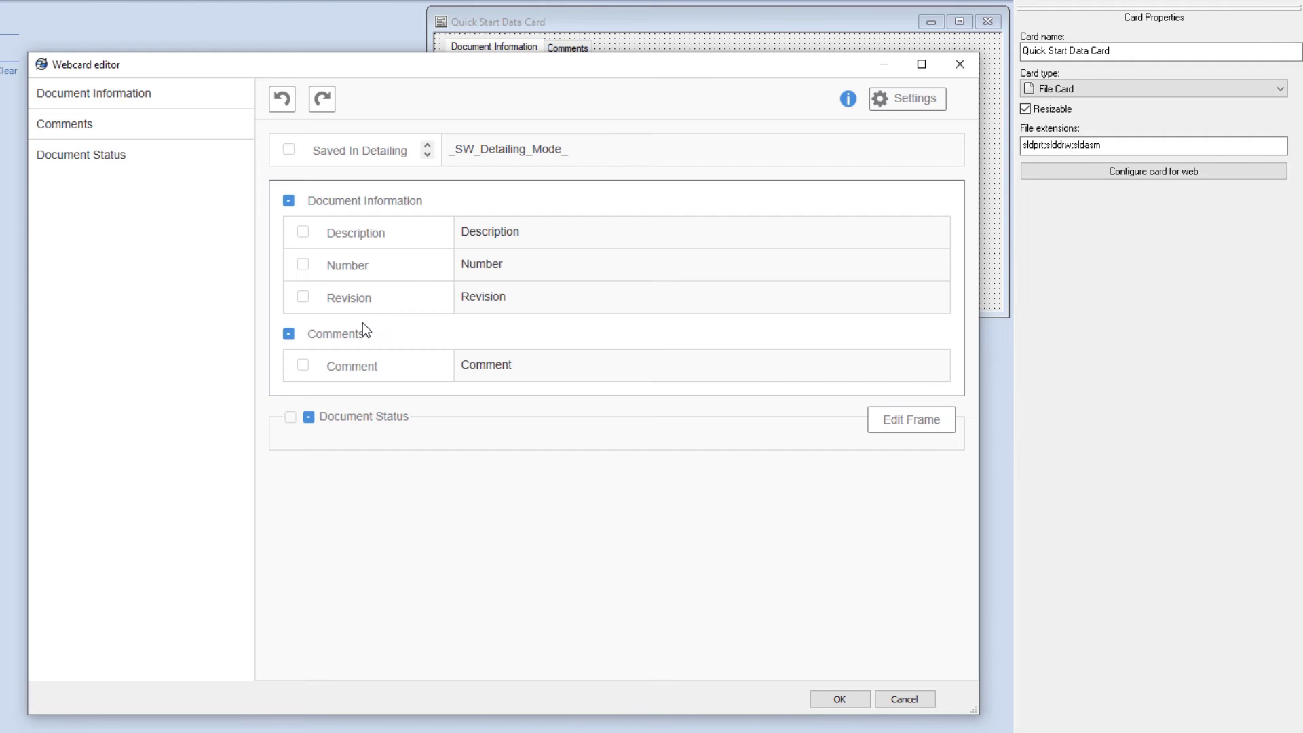
left_click_drag(288, 154, 316, 425)
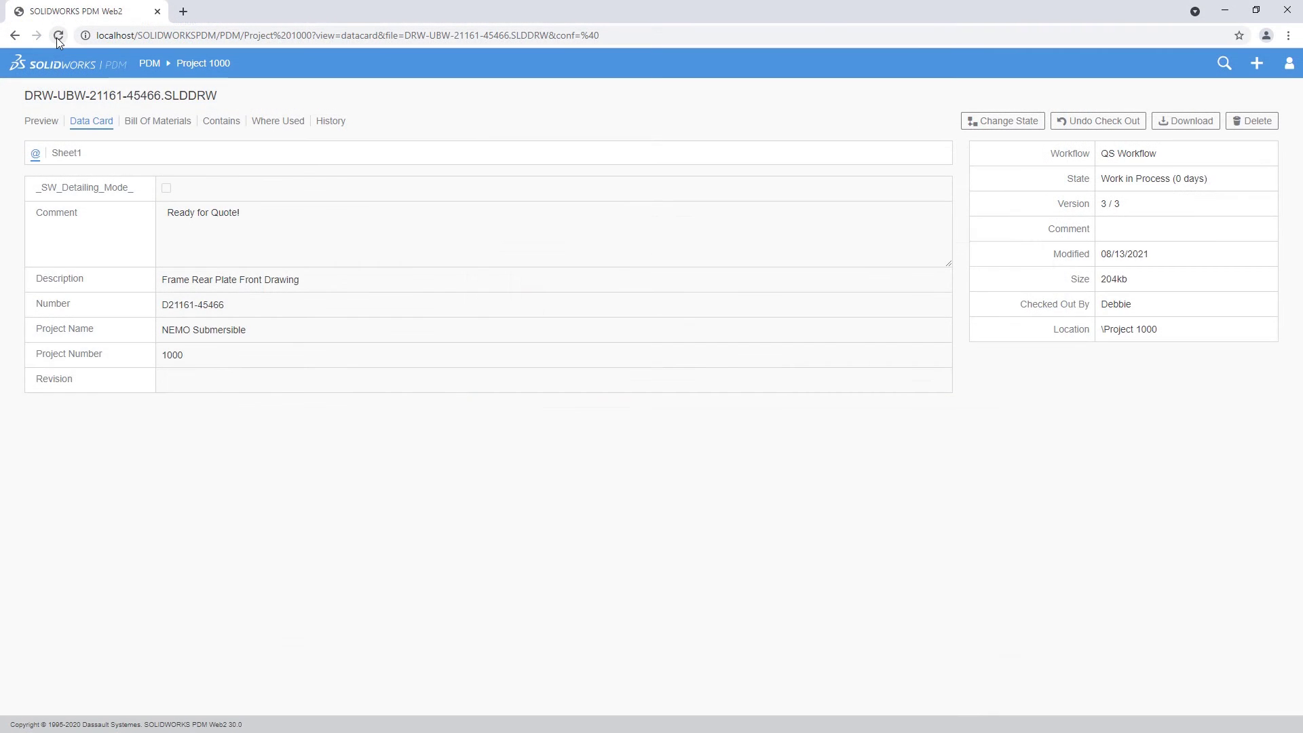
Reload the data card of DRW-UBW-21161-45466.SLDDRW in PDM Web2 and inspect the exploded UBW-21161-45152.STEP model.
left_click(58, 36)
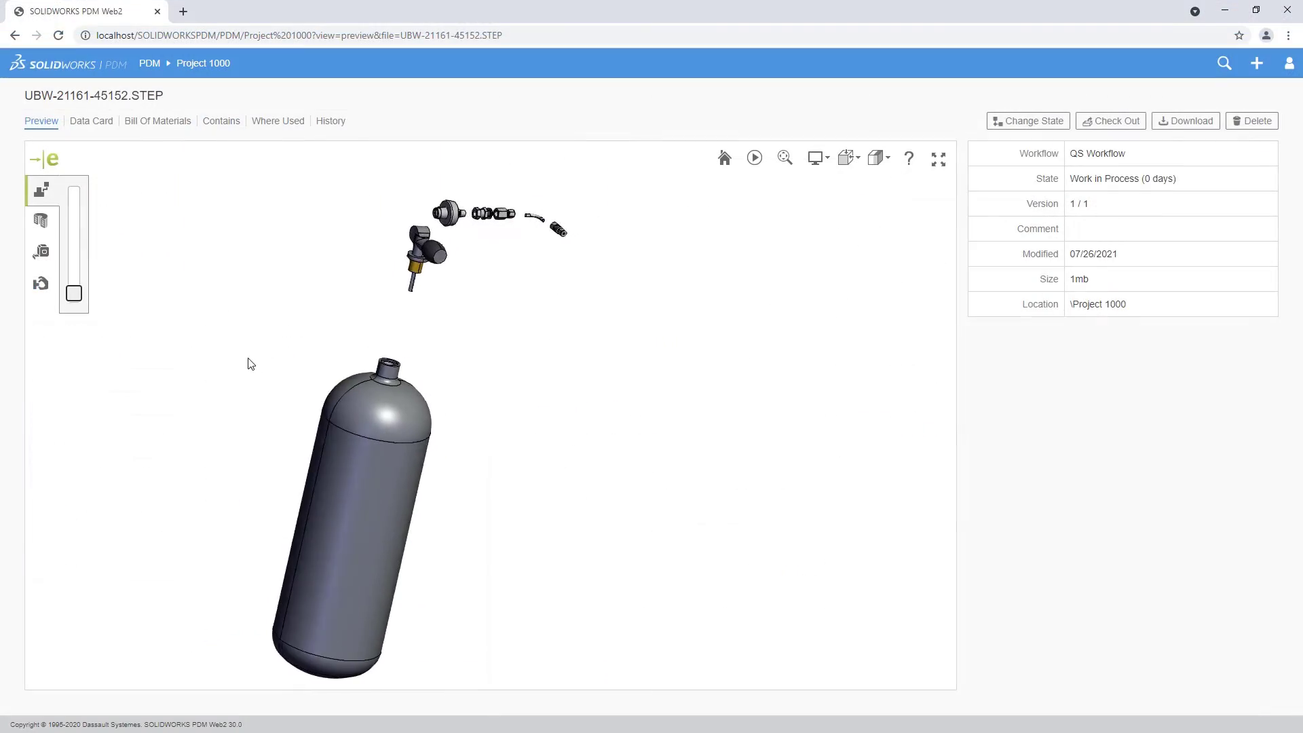
left_click_drag(208, 366, 286, 371)
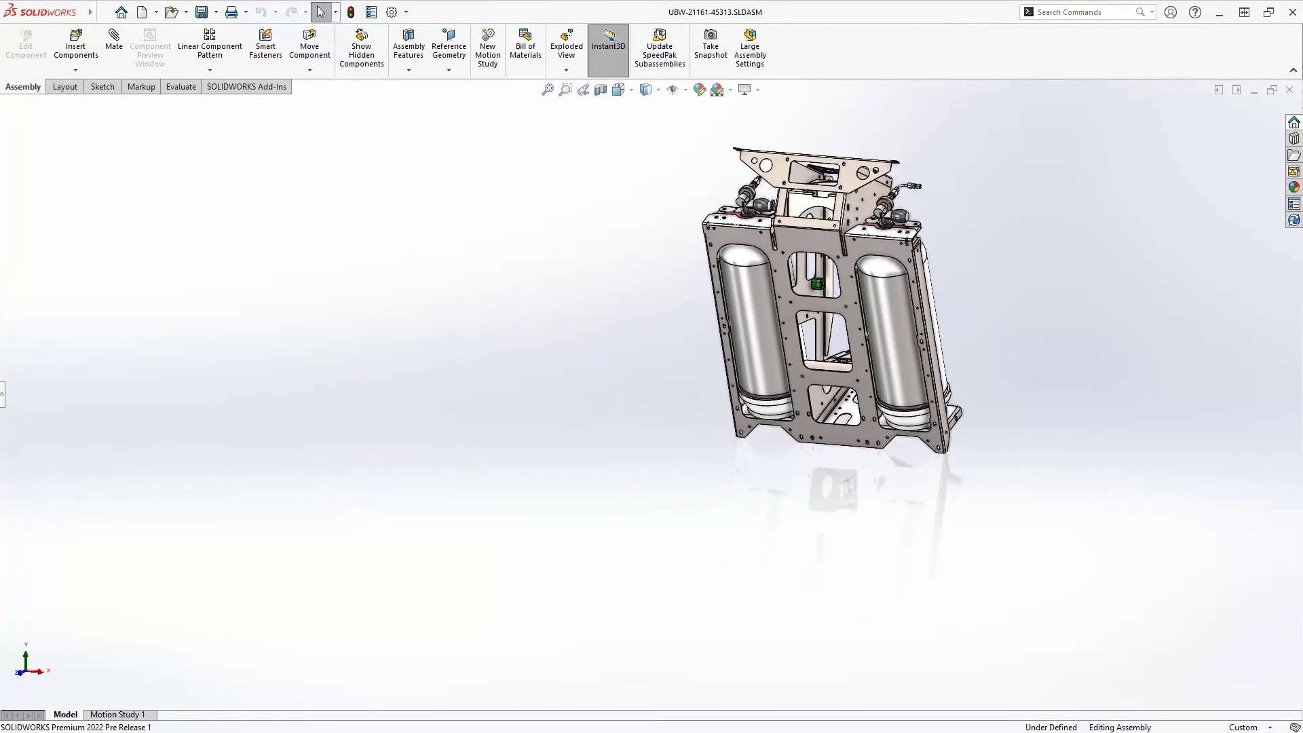